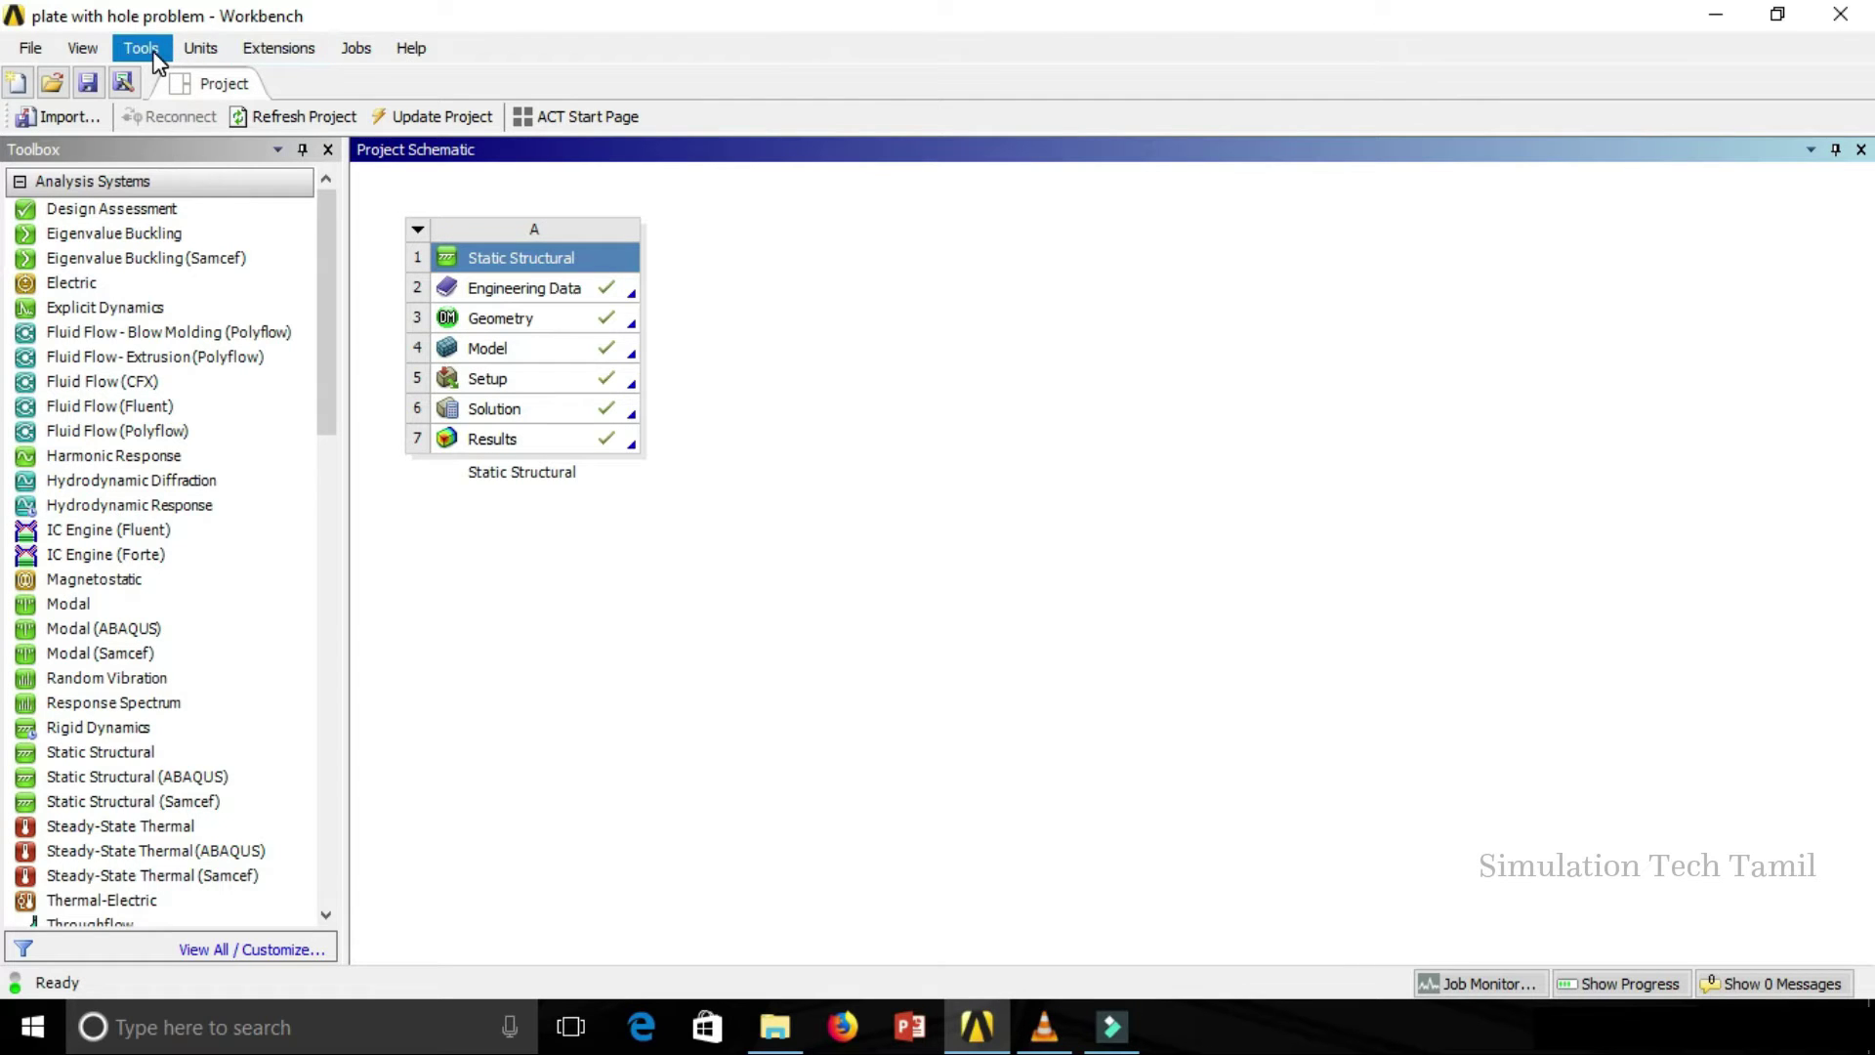
# Step: Examine the list of available project unit systems and the base units they define
pyautogui.click(203, 54)
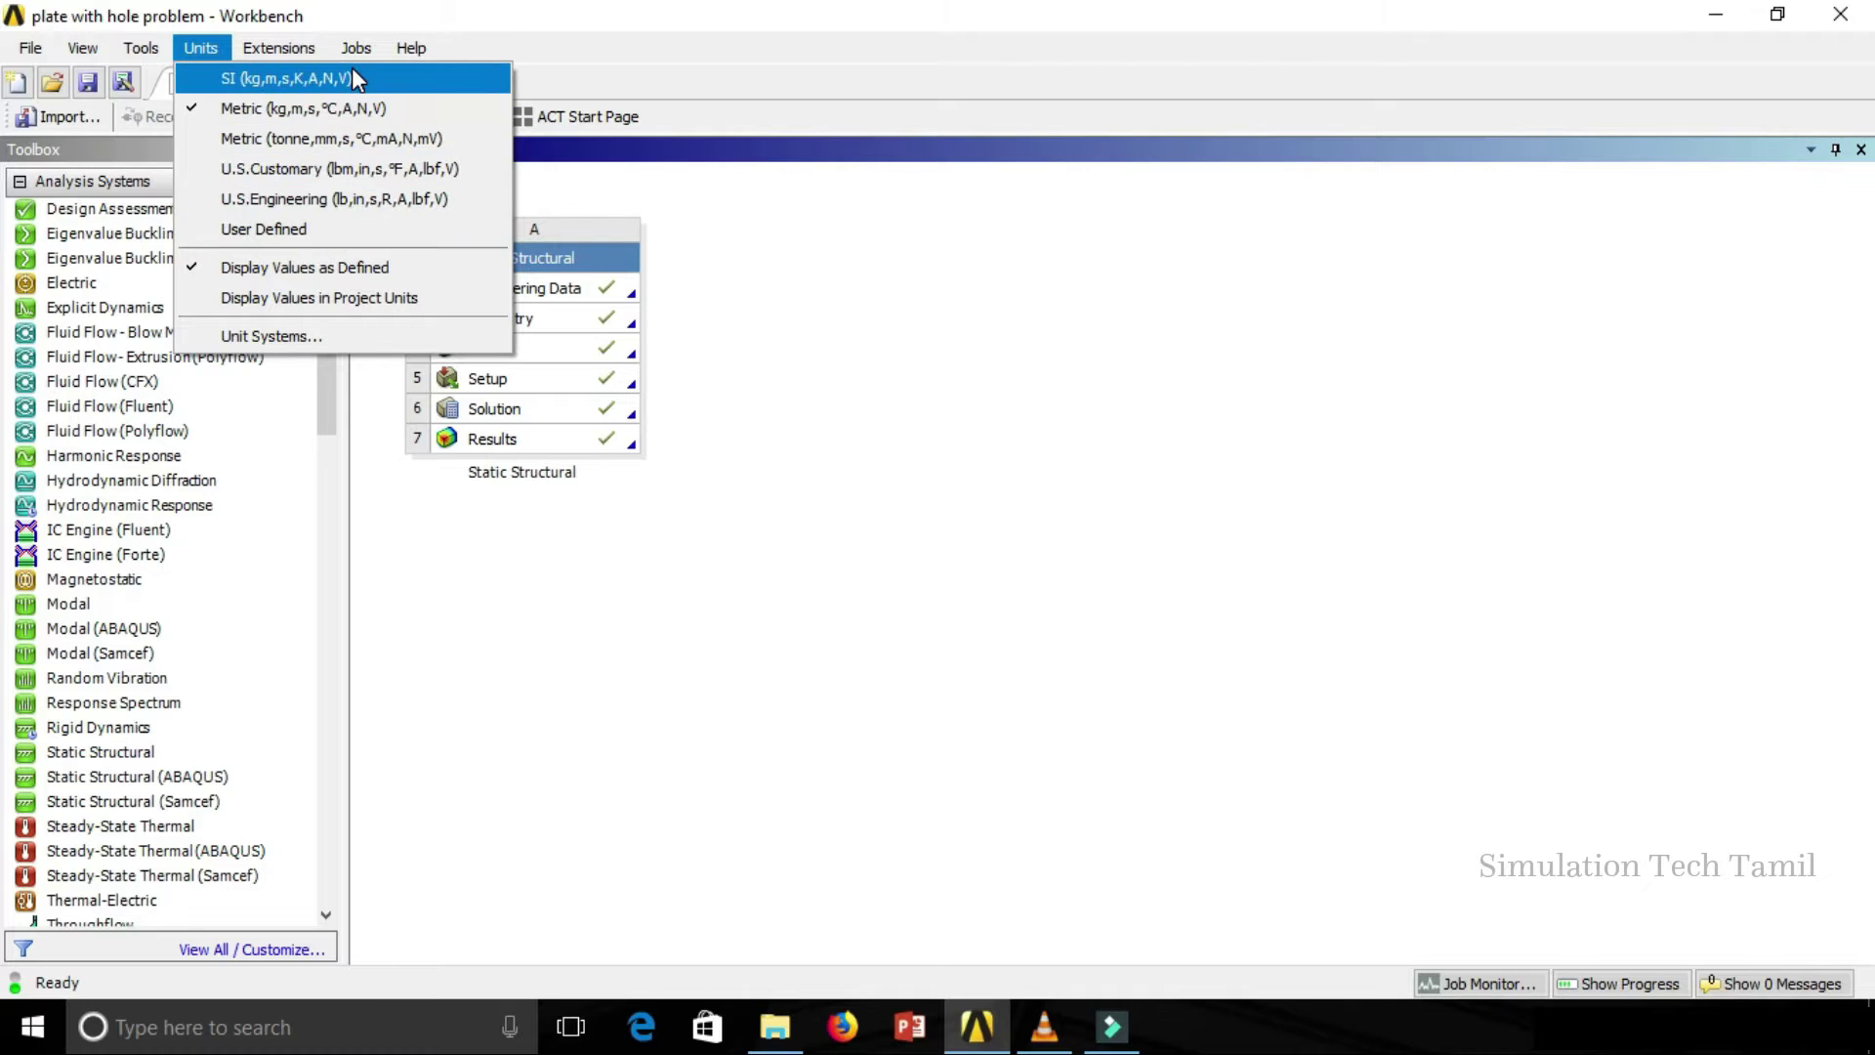
pyautogui.moveTo(284, 49)
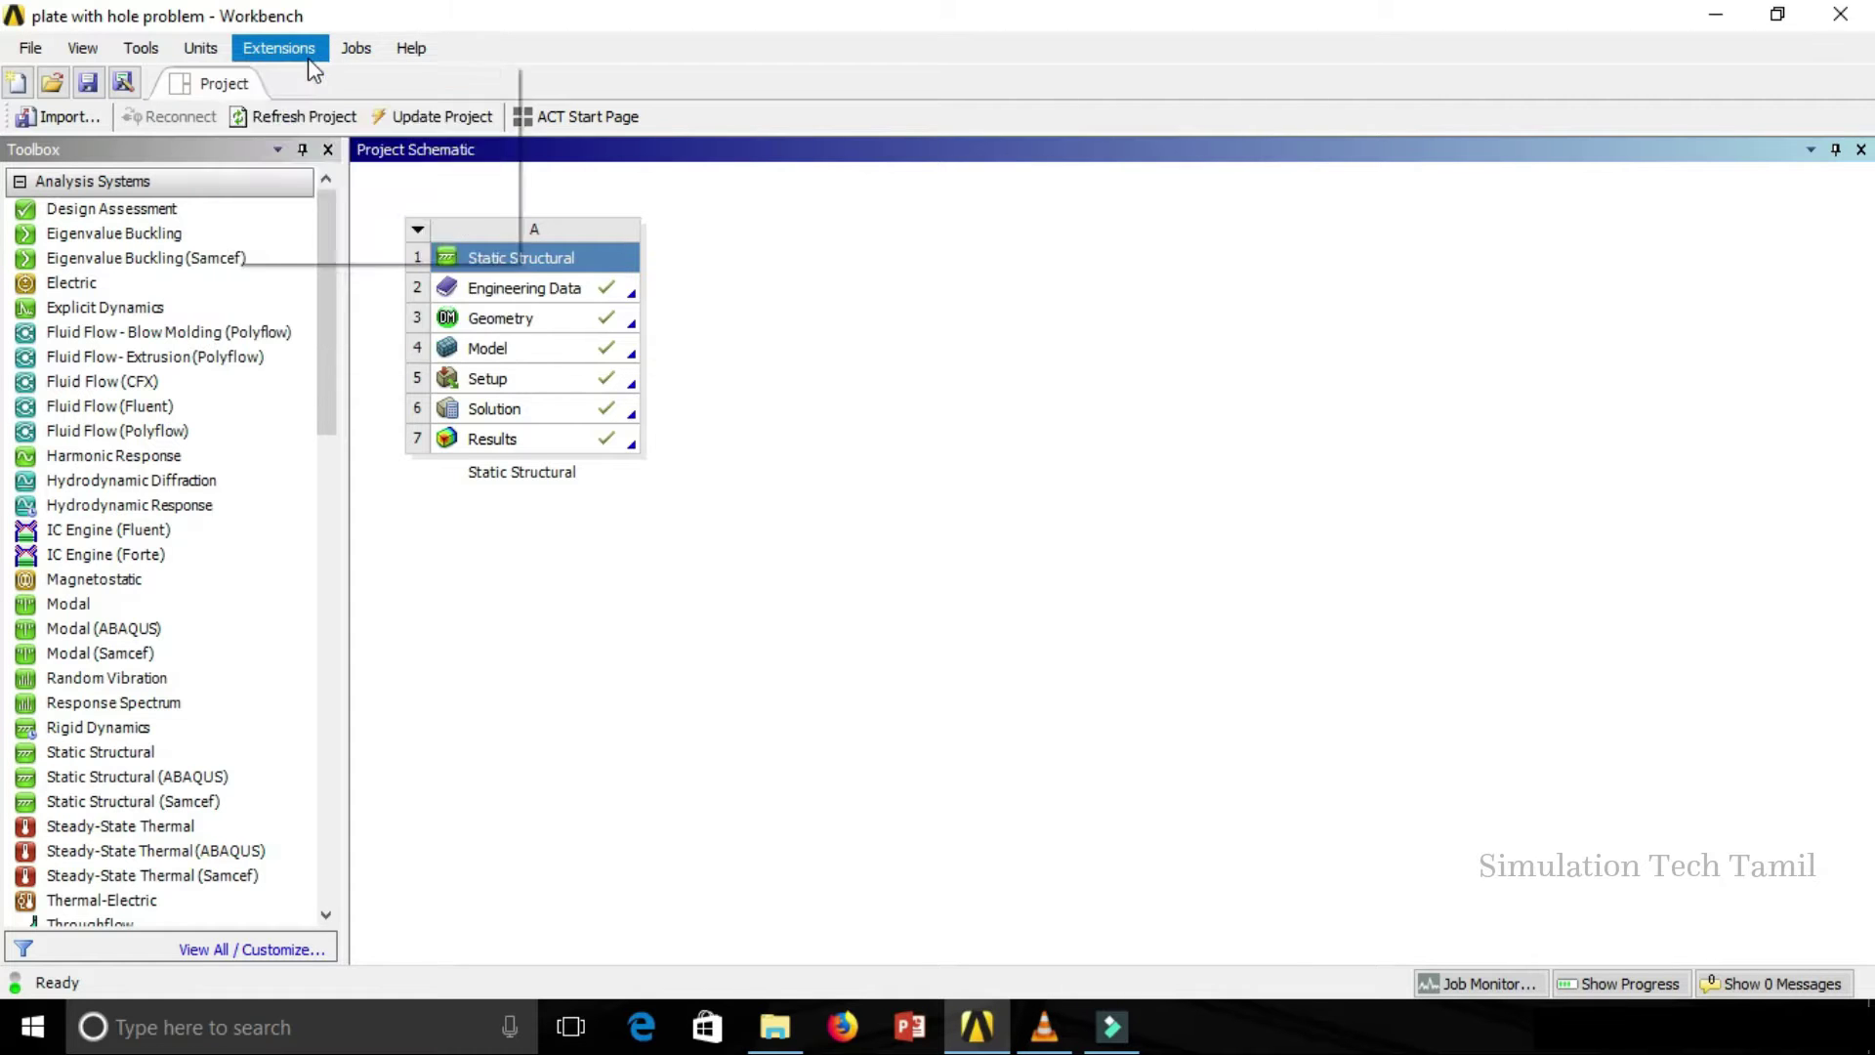
pyautogui.moveTo(214, 55)
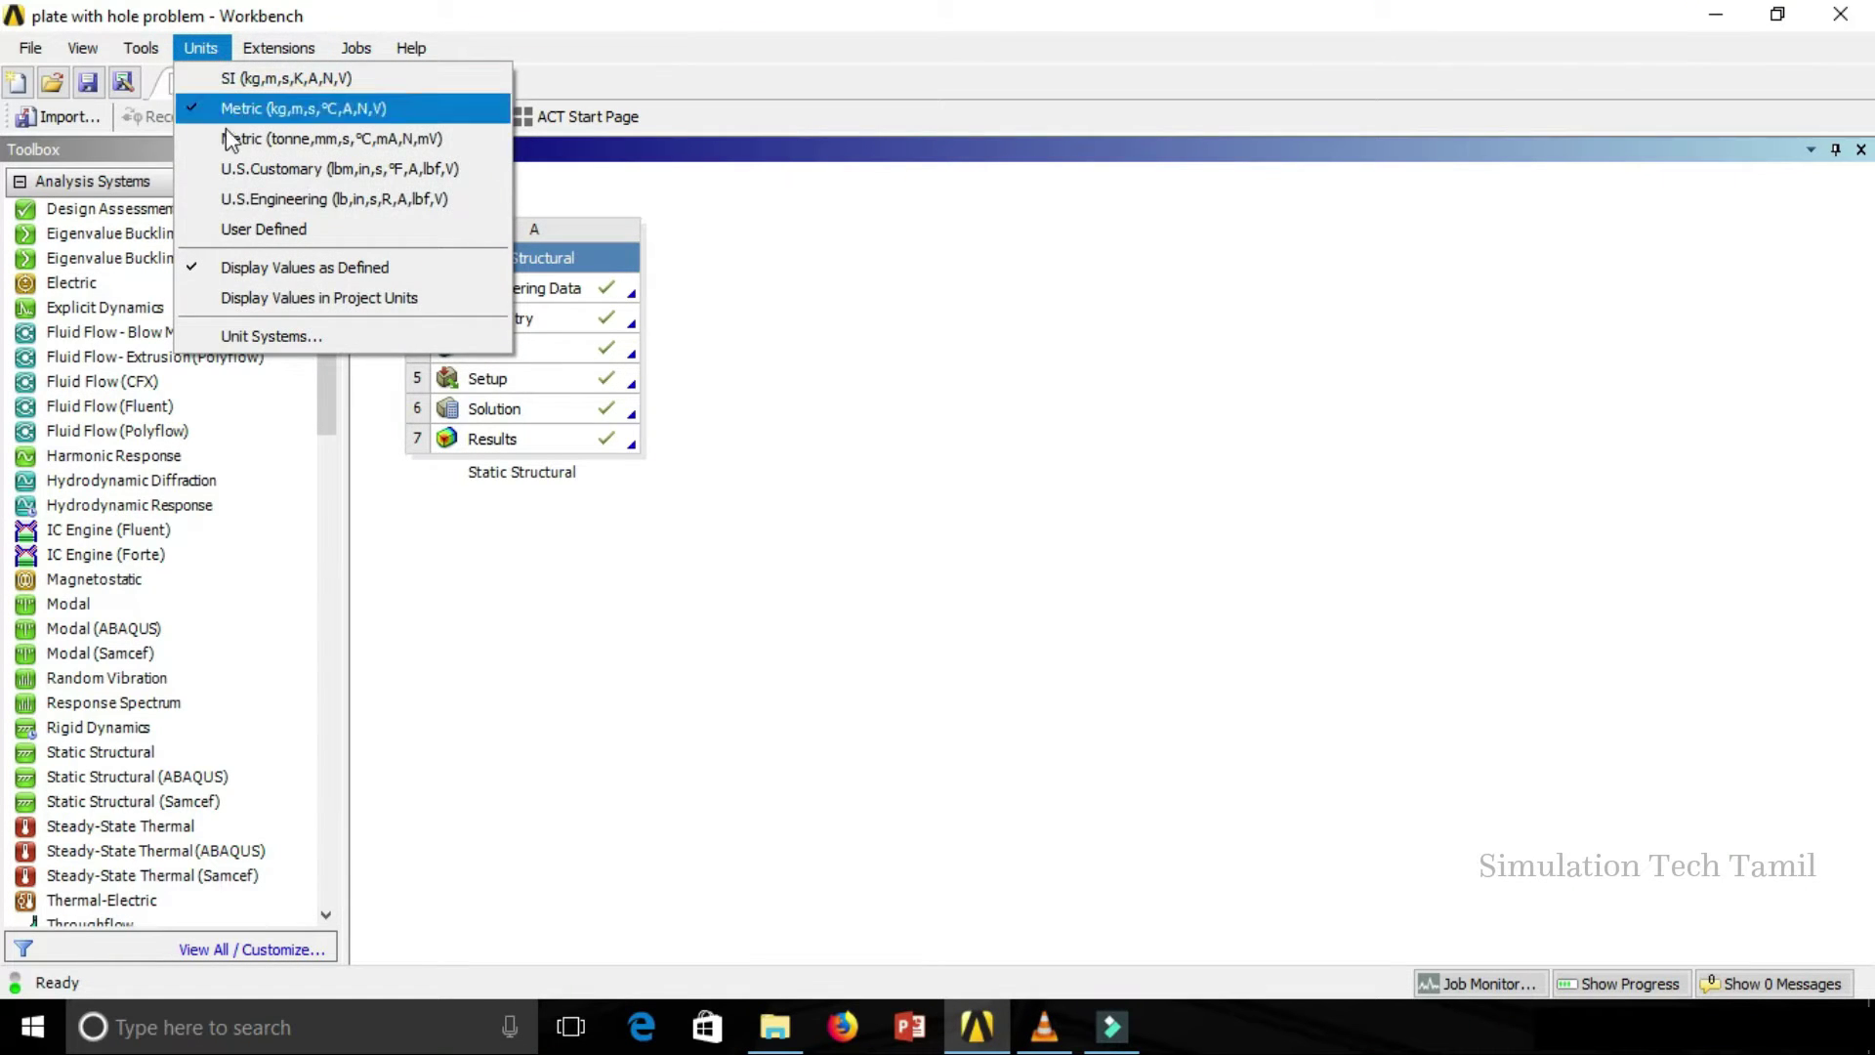
pyautogui.click(233, 336)
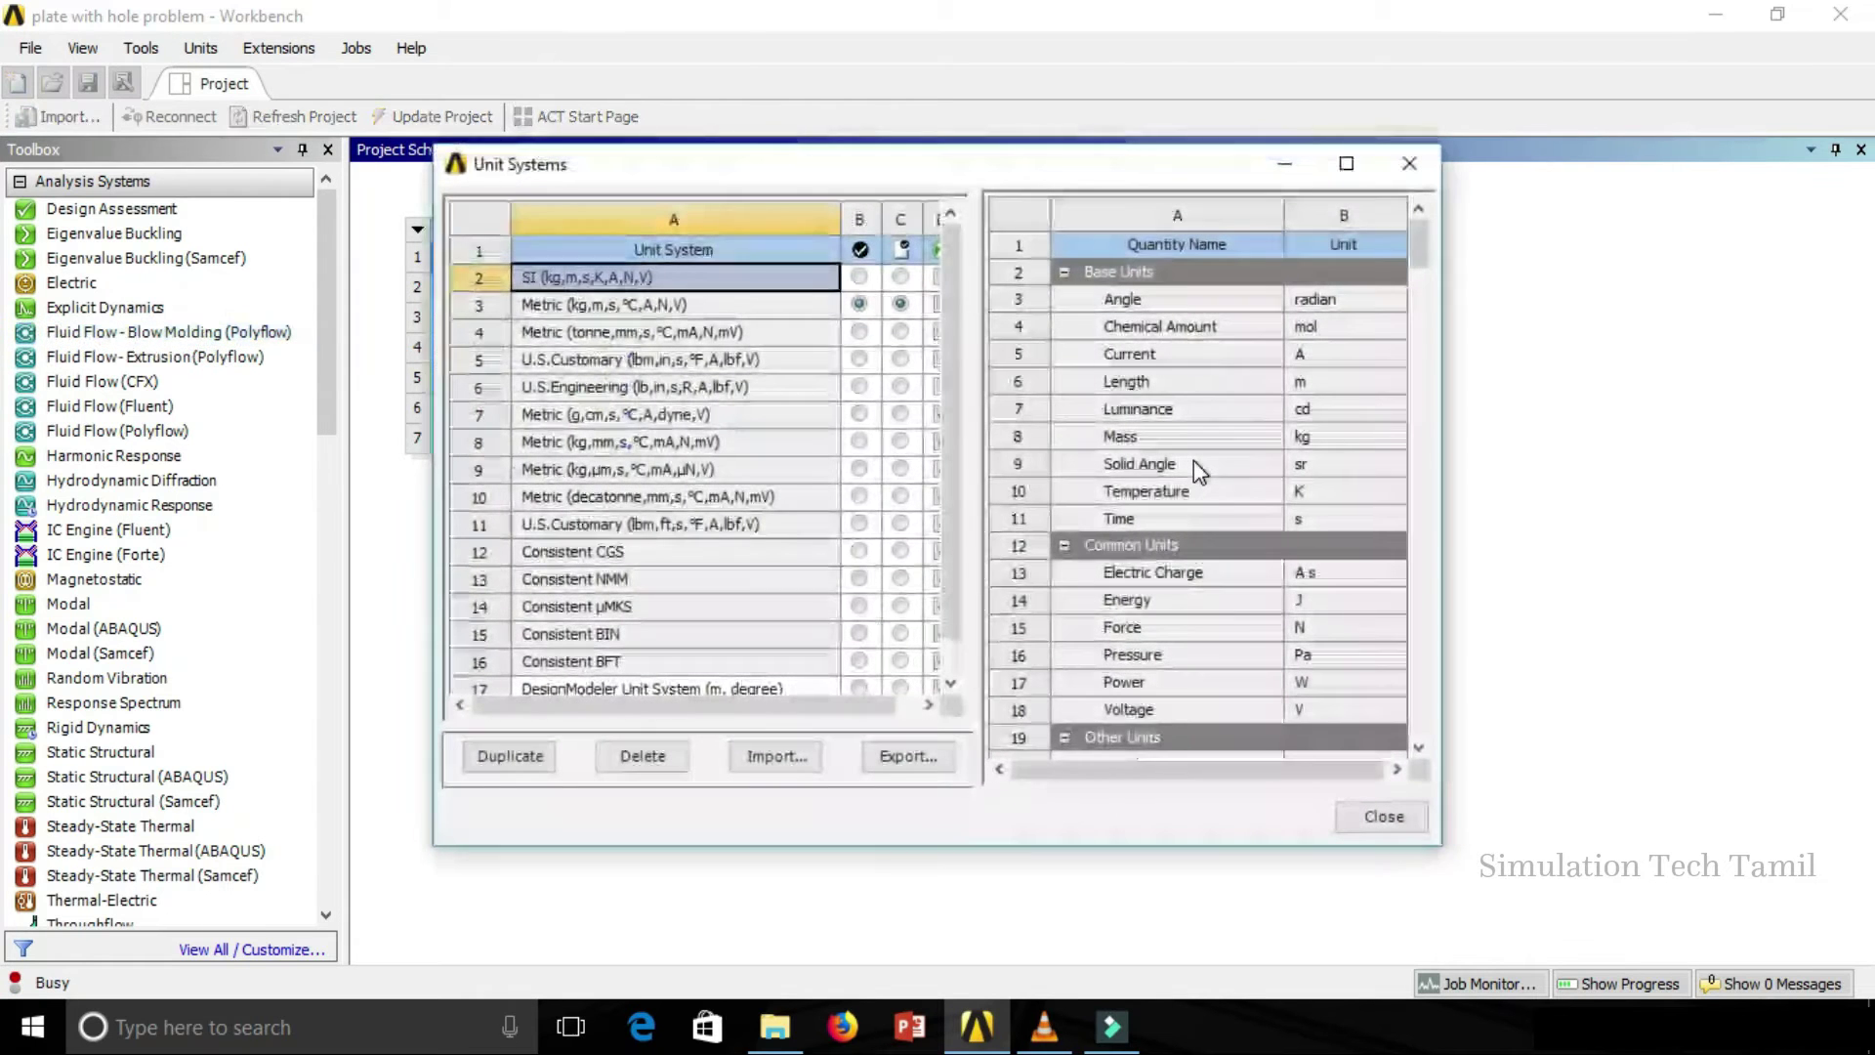
pyautogui.moveTo(1442, 289); pyautogui.dragTo(1721, 273)
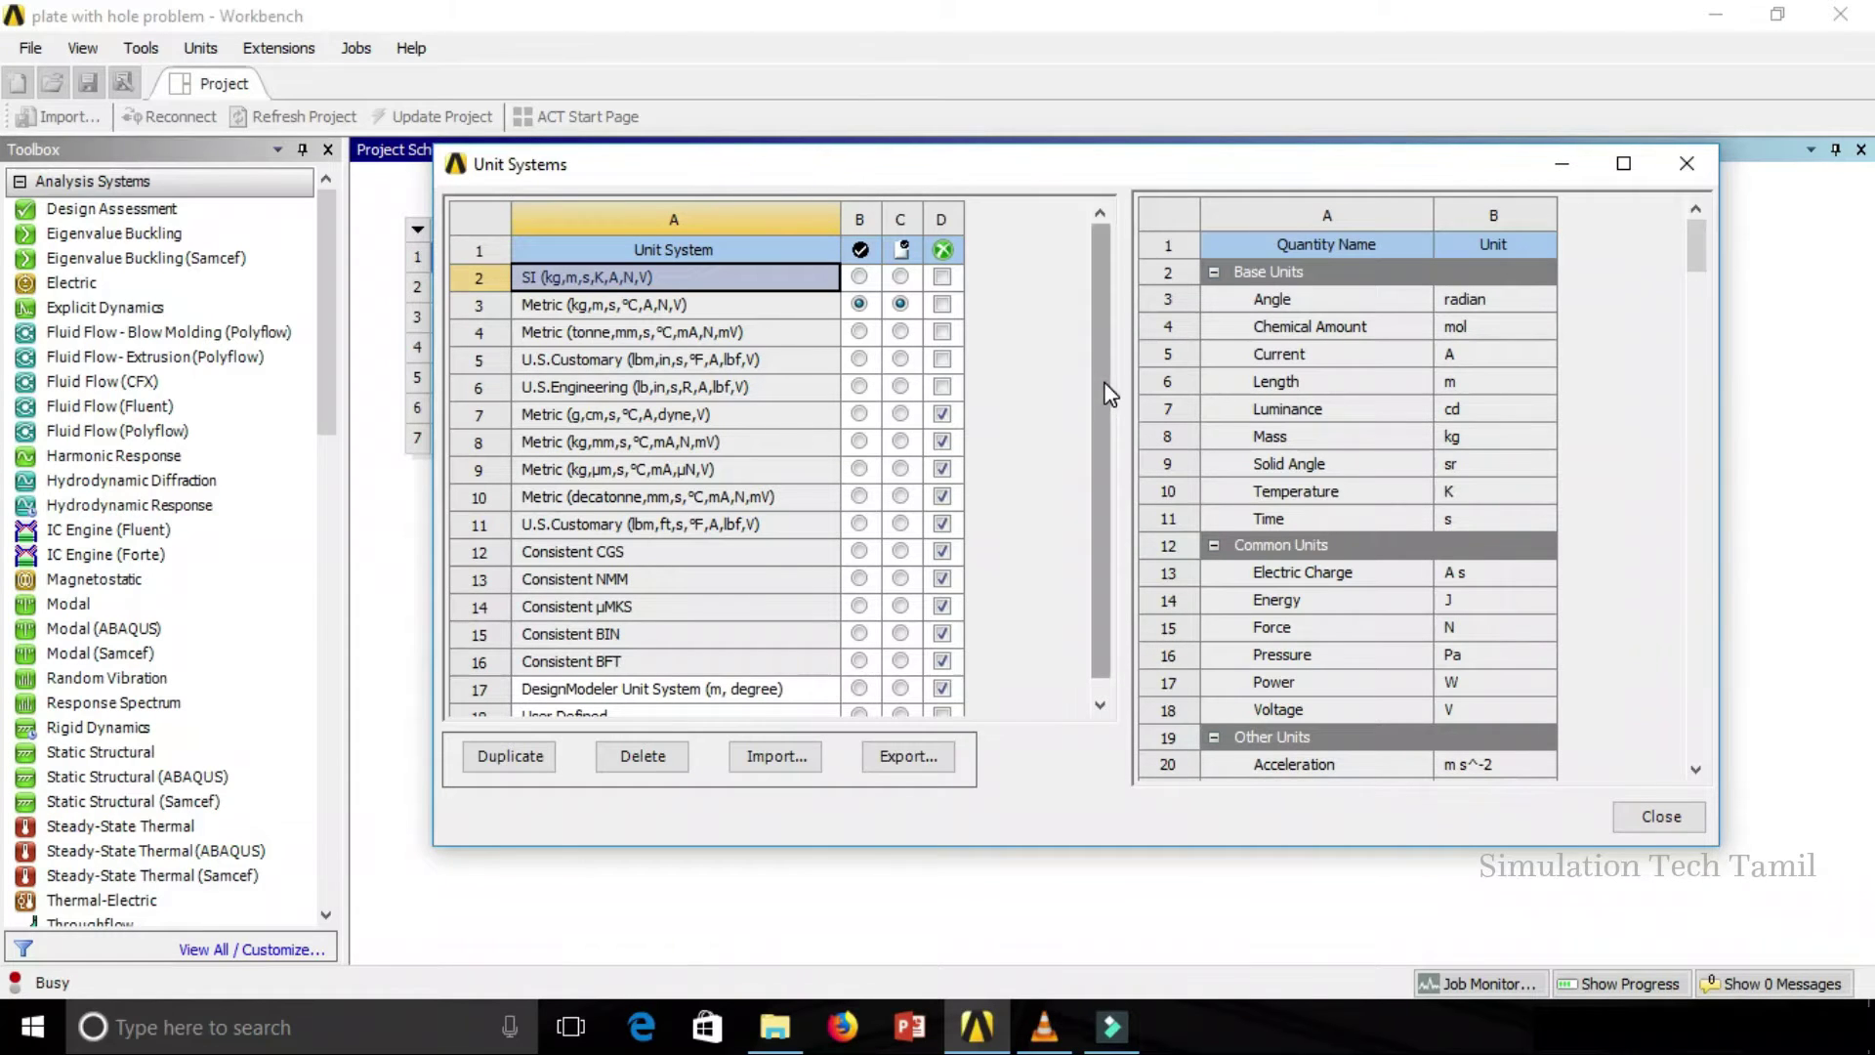
pyautogui.moveTo(1104, 395); pyautogui.dragTo(1099, 472)
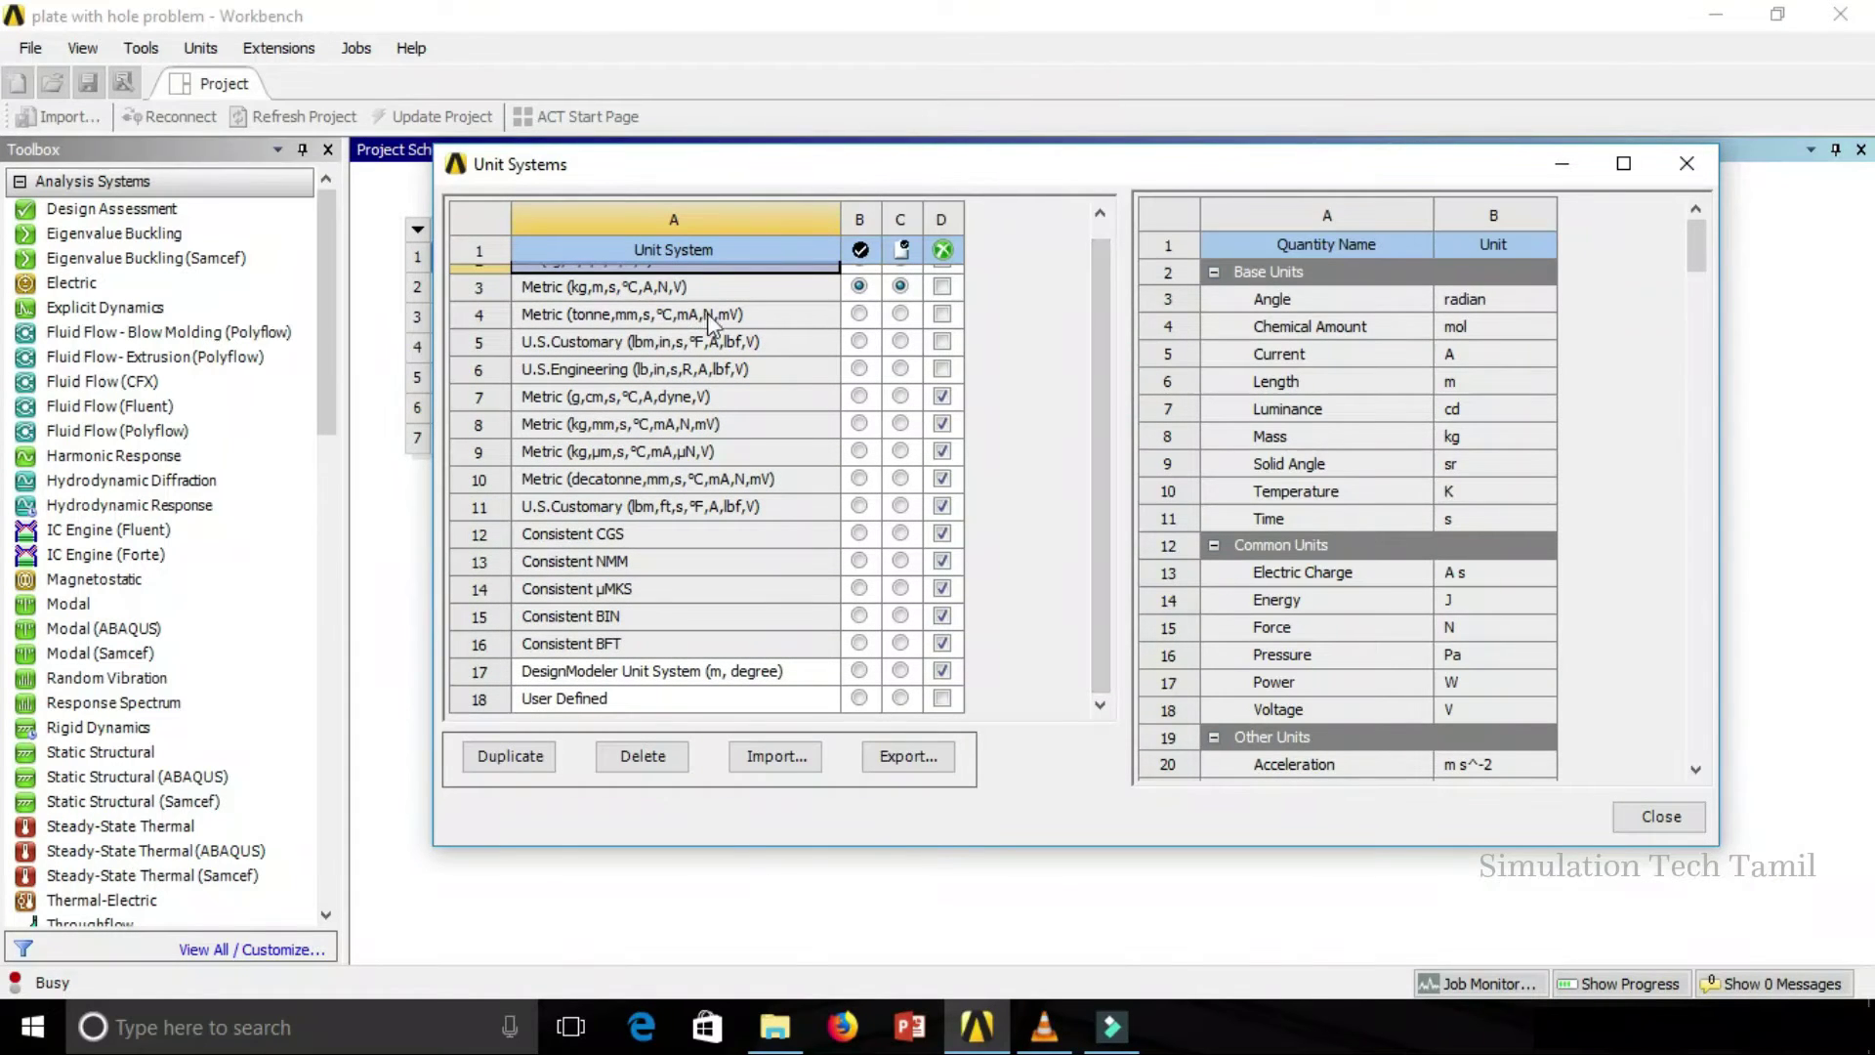
pyautogui.moveTo(1111, 401); pyautogui.dragTo(1090, 461)
pyautogui.click(1624, 825)
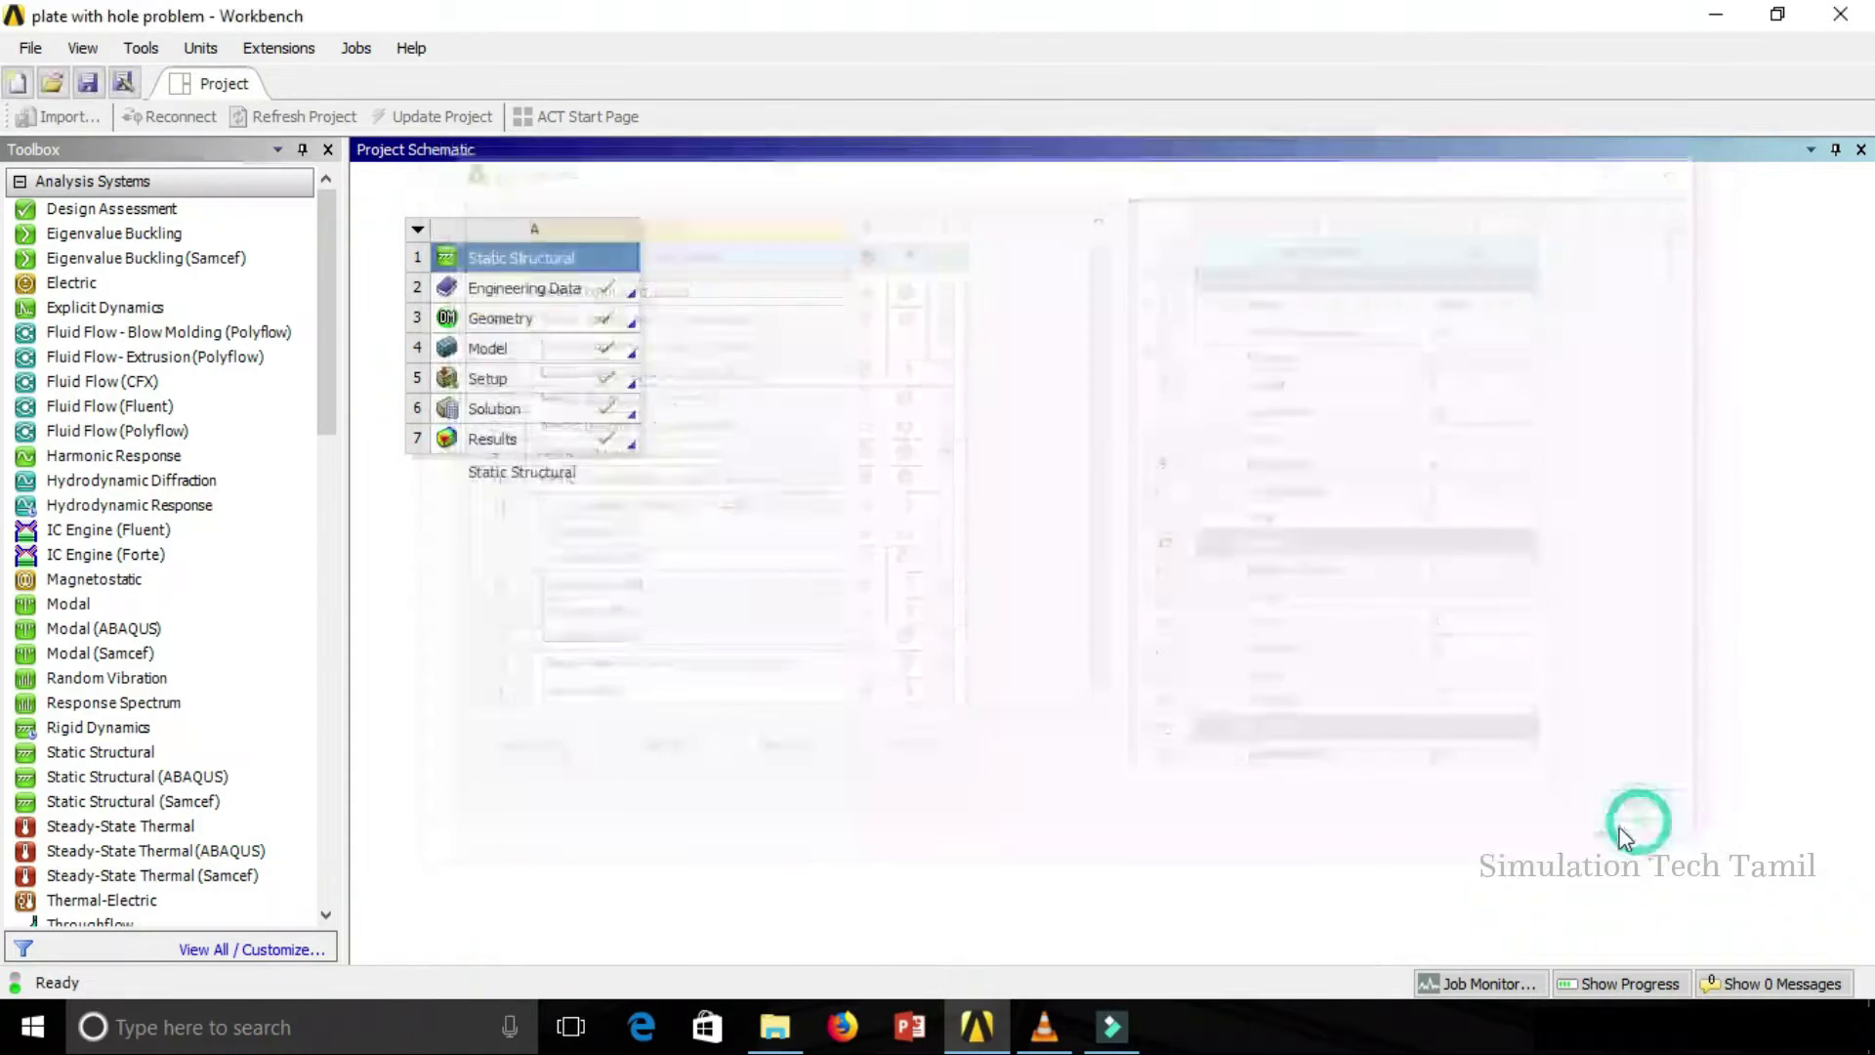
# Step: Suppress the User Defined unit system and unsuppress DesignModeler Unit System (m, degree) so it is offered among the project units
pyautogui.click(200, 47)
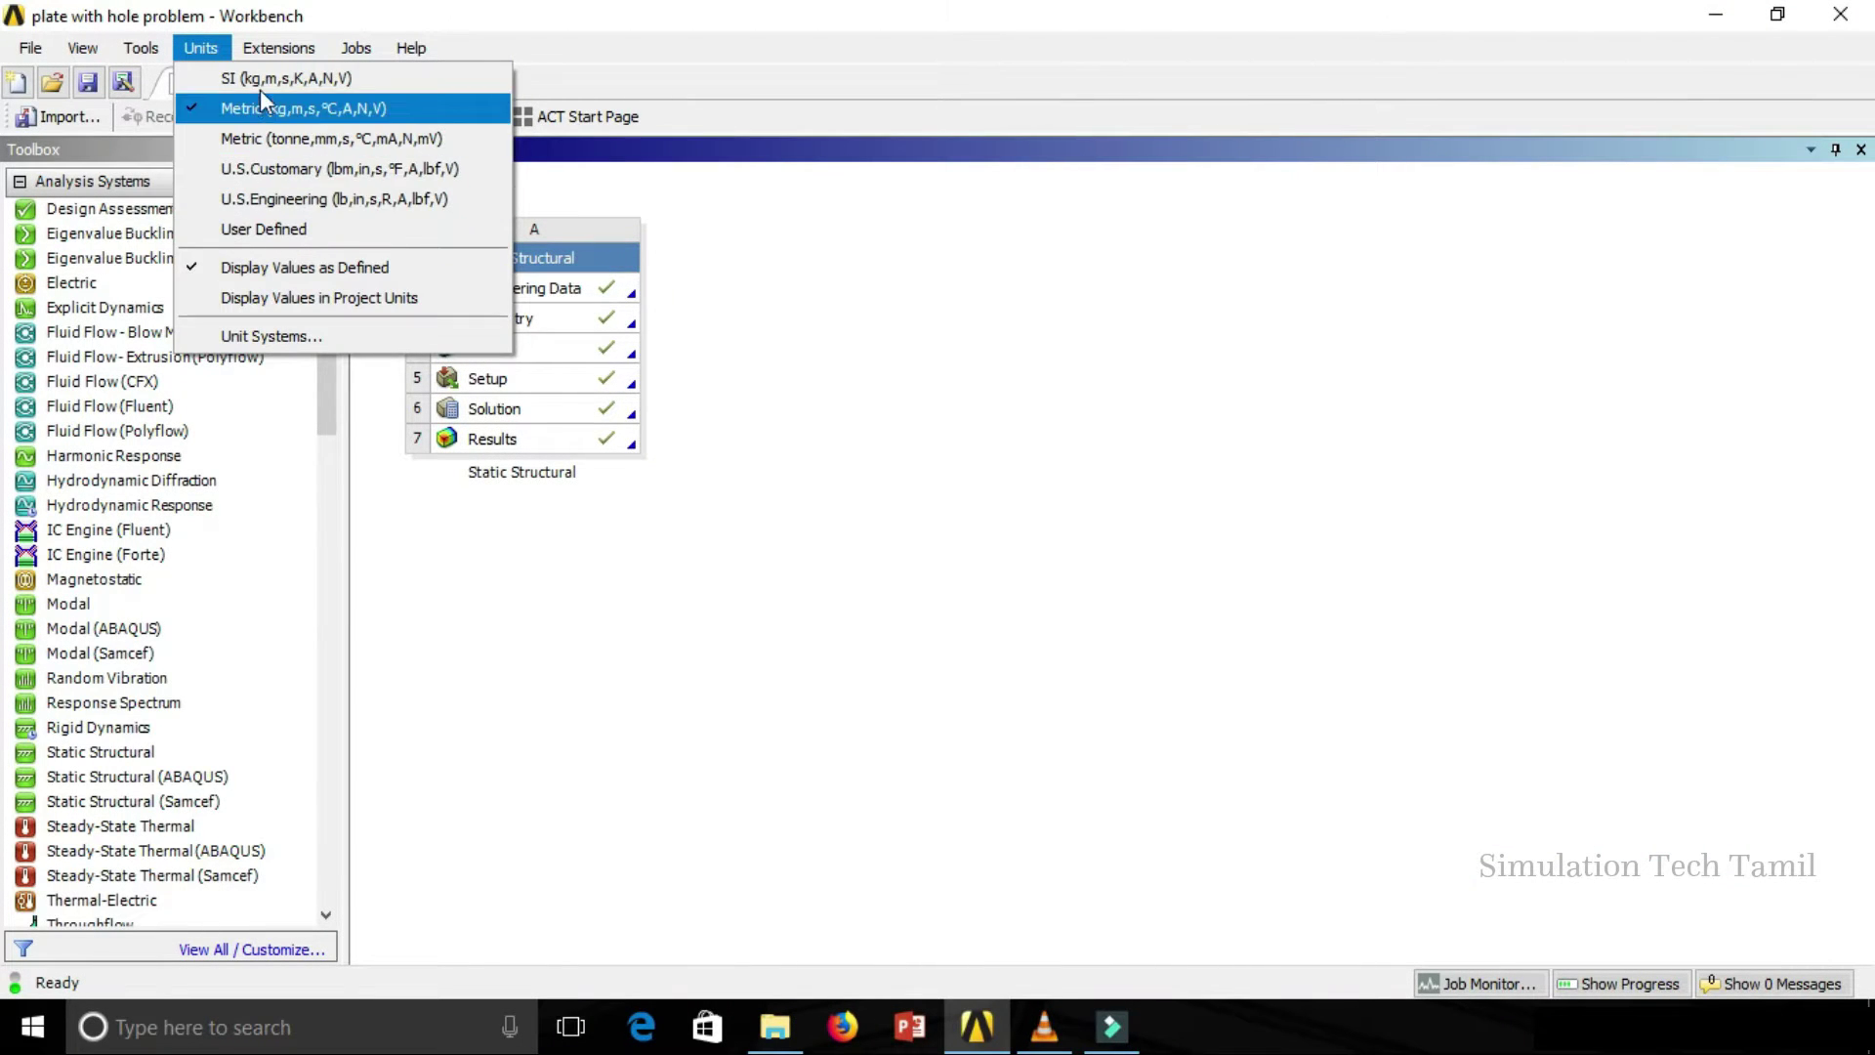
pyautogui.click(293, 336)
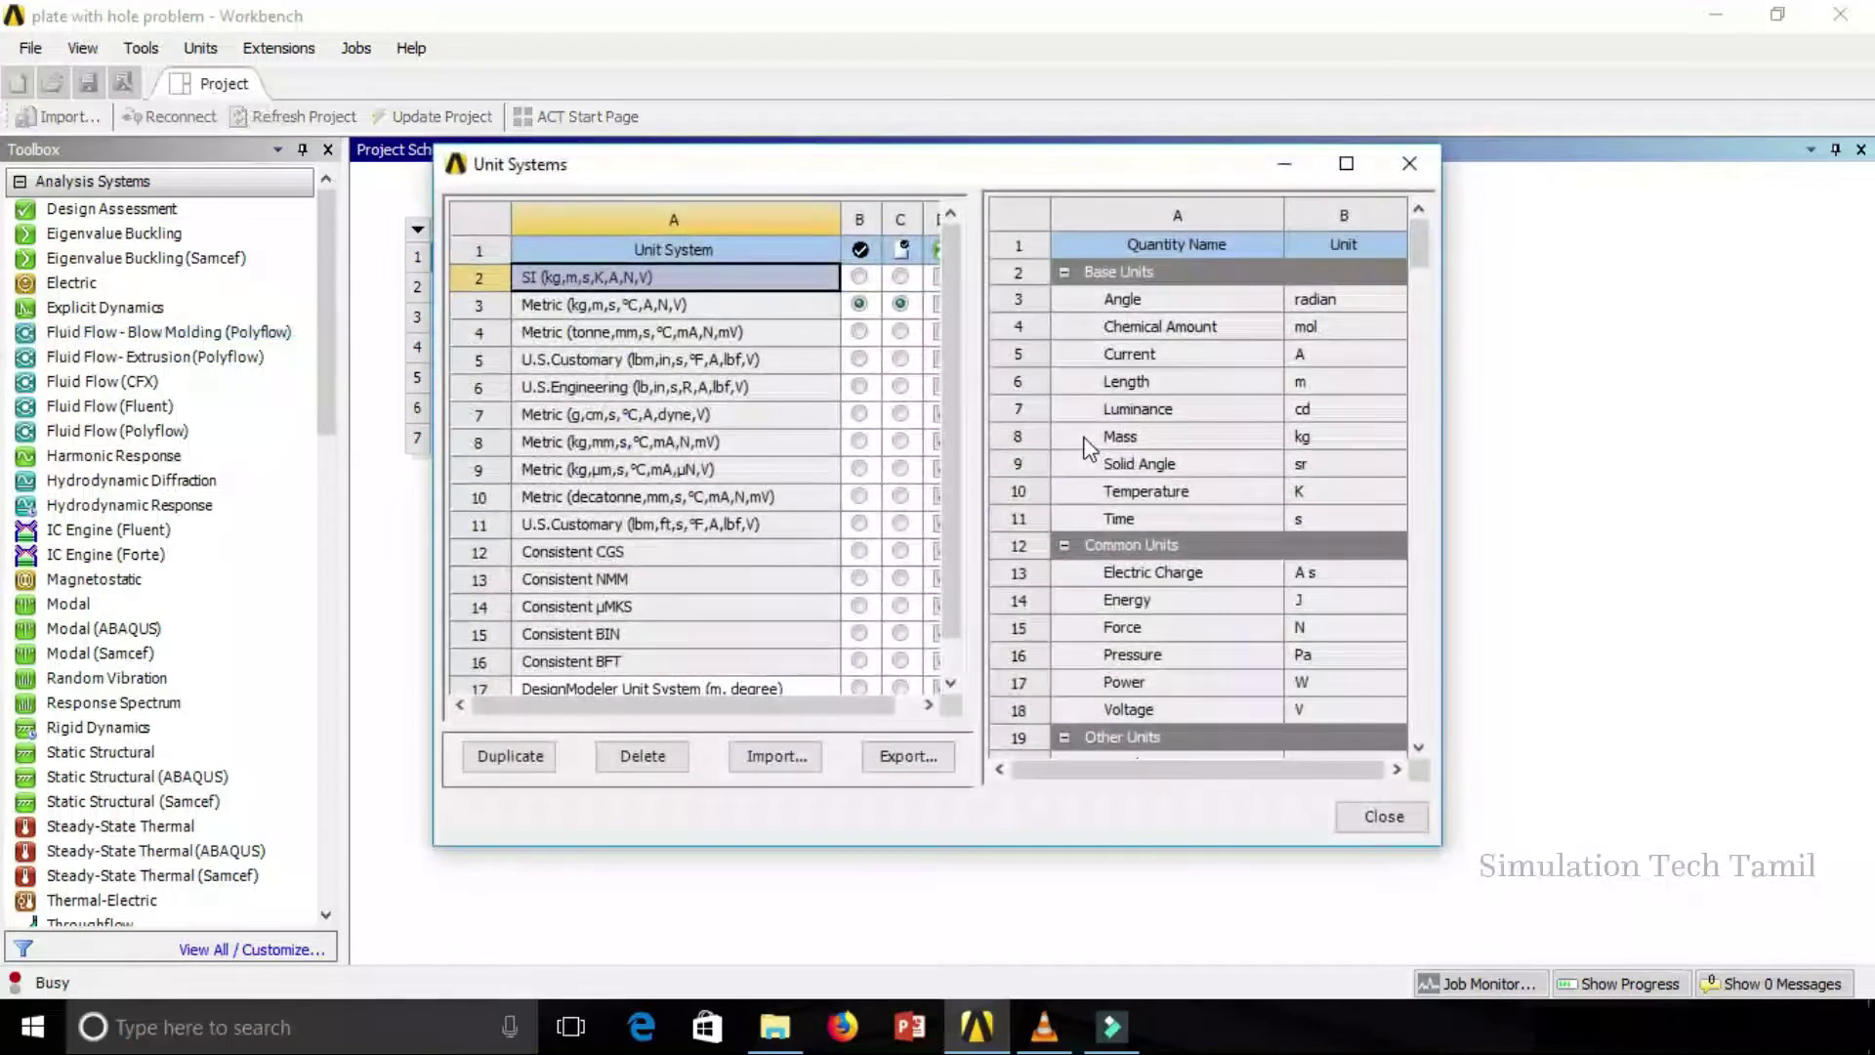
pyautogui.moveTo(1444, 354); pyautogui.dragTo(1670, 337)
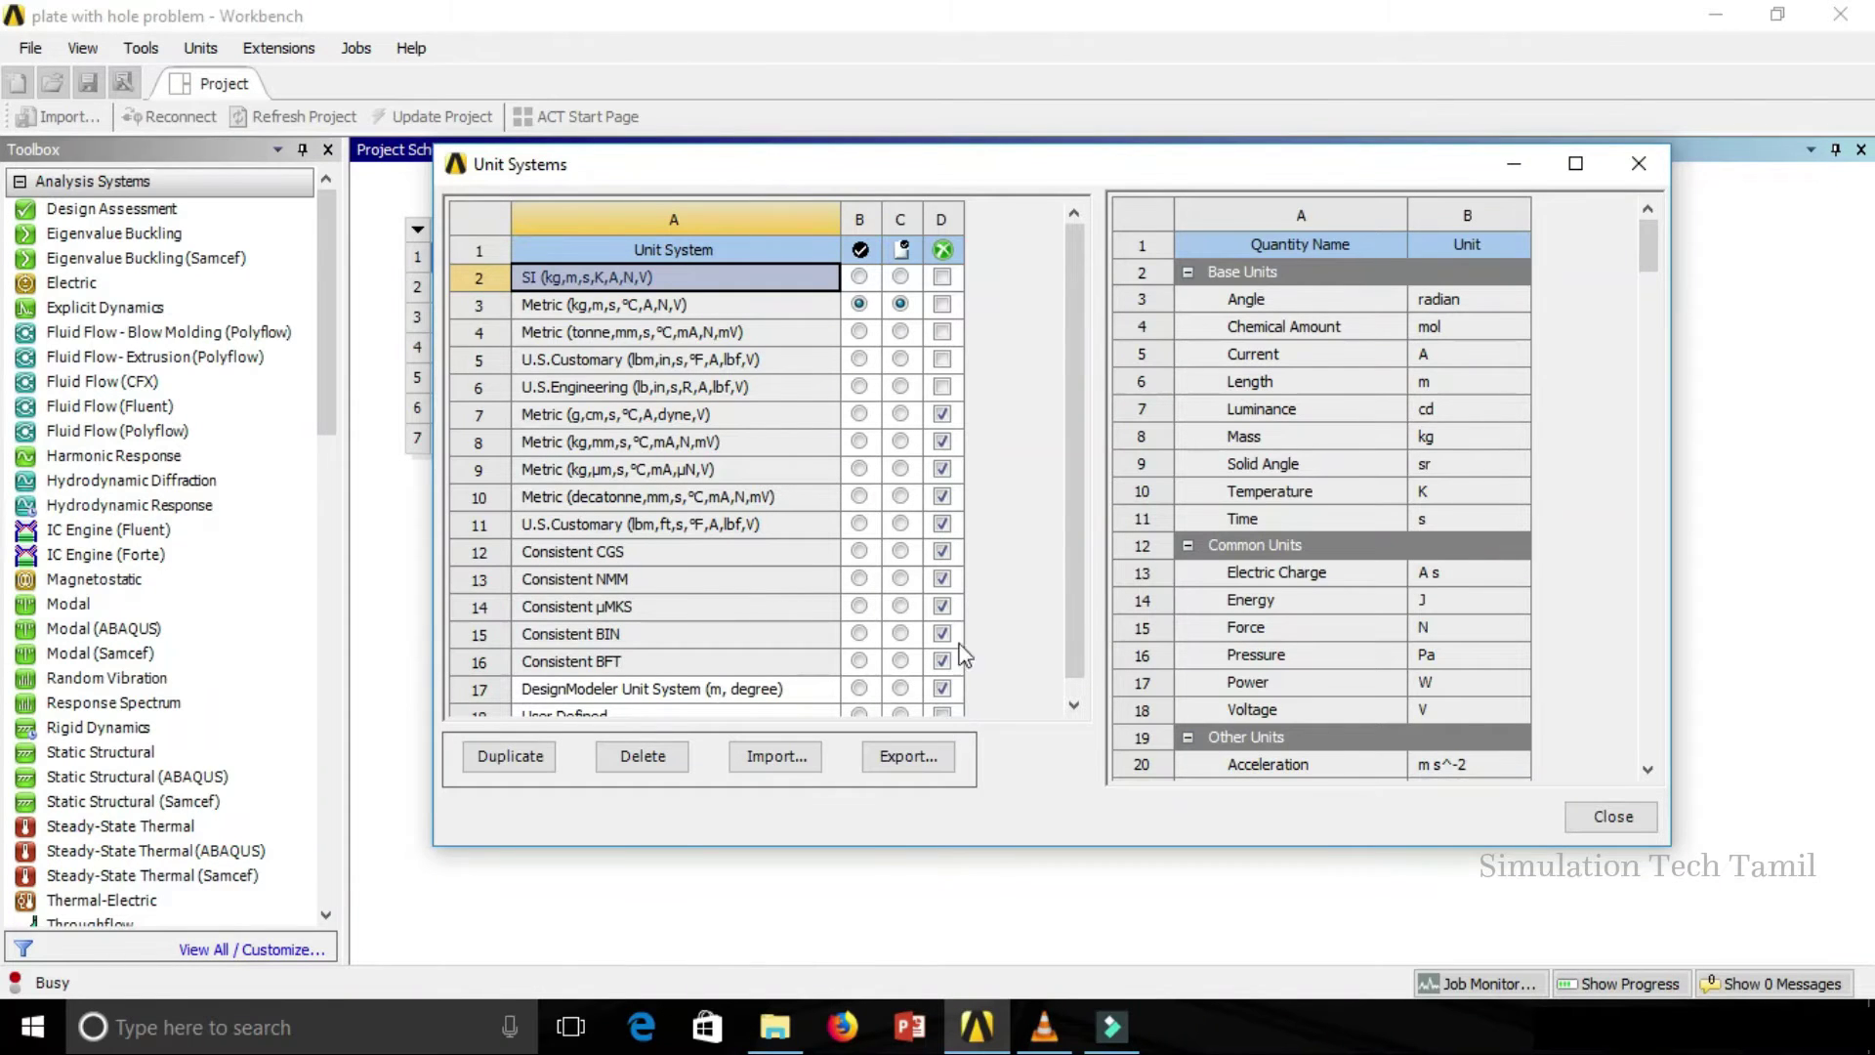
pyautogui.moveTo(1076, 576); pyautogui.dragTo(1076, 592)
pyautogui.click(943, 699)
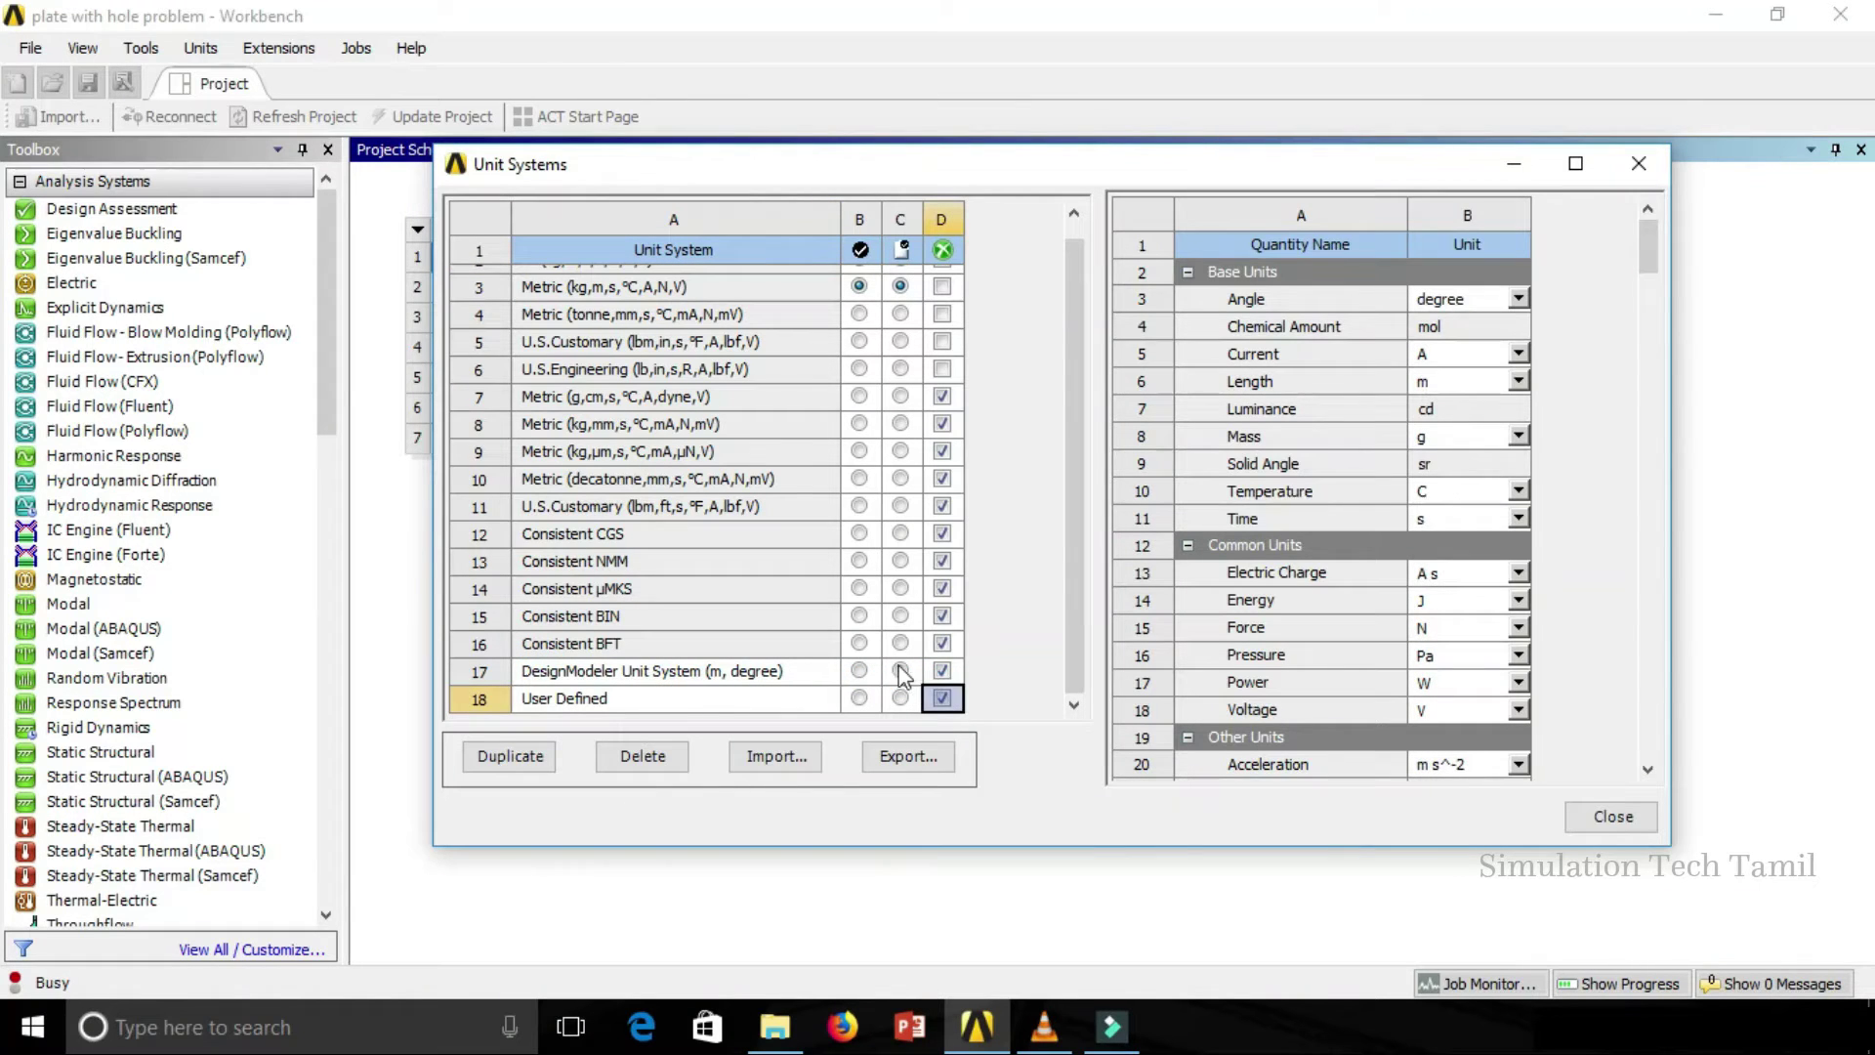
pyautogui.click(944, 696)
pyautogui.click(944, 672)
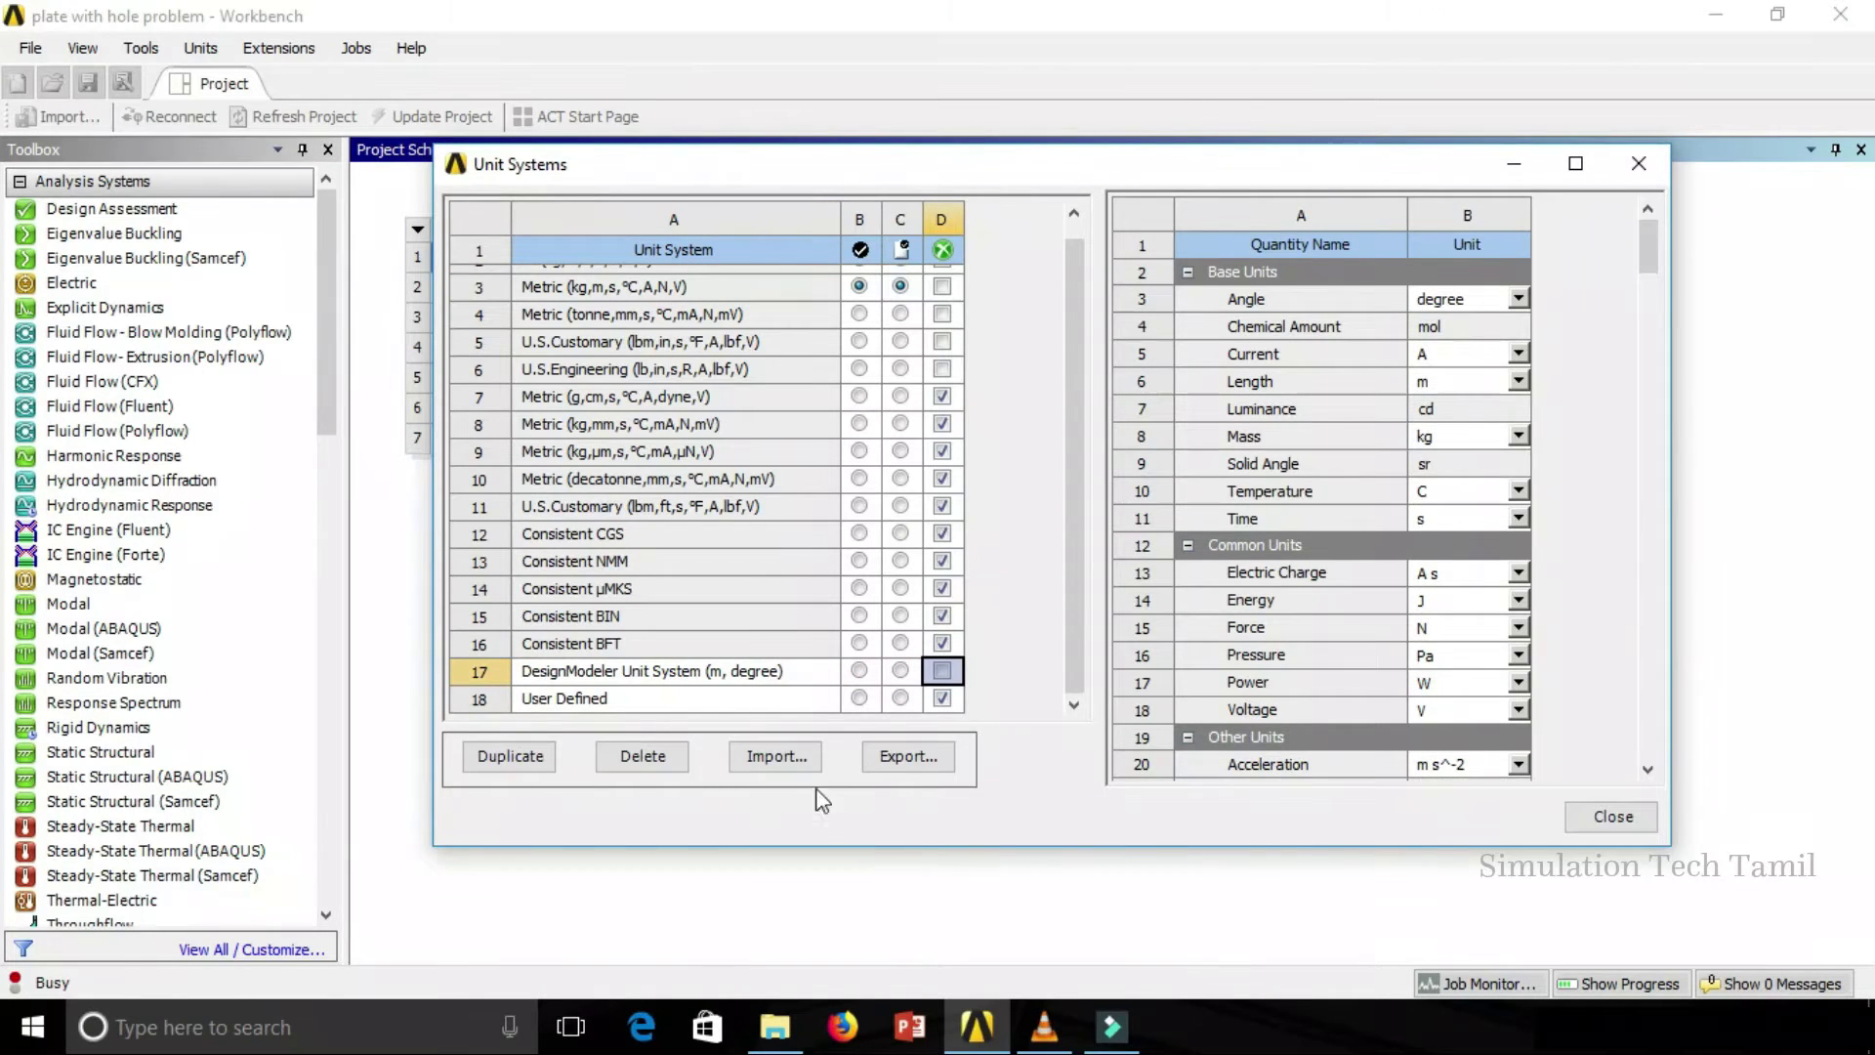
pyautogui.click(1600, 823)
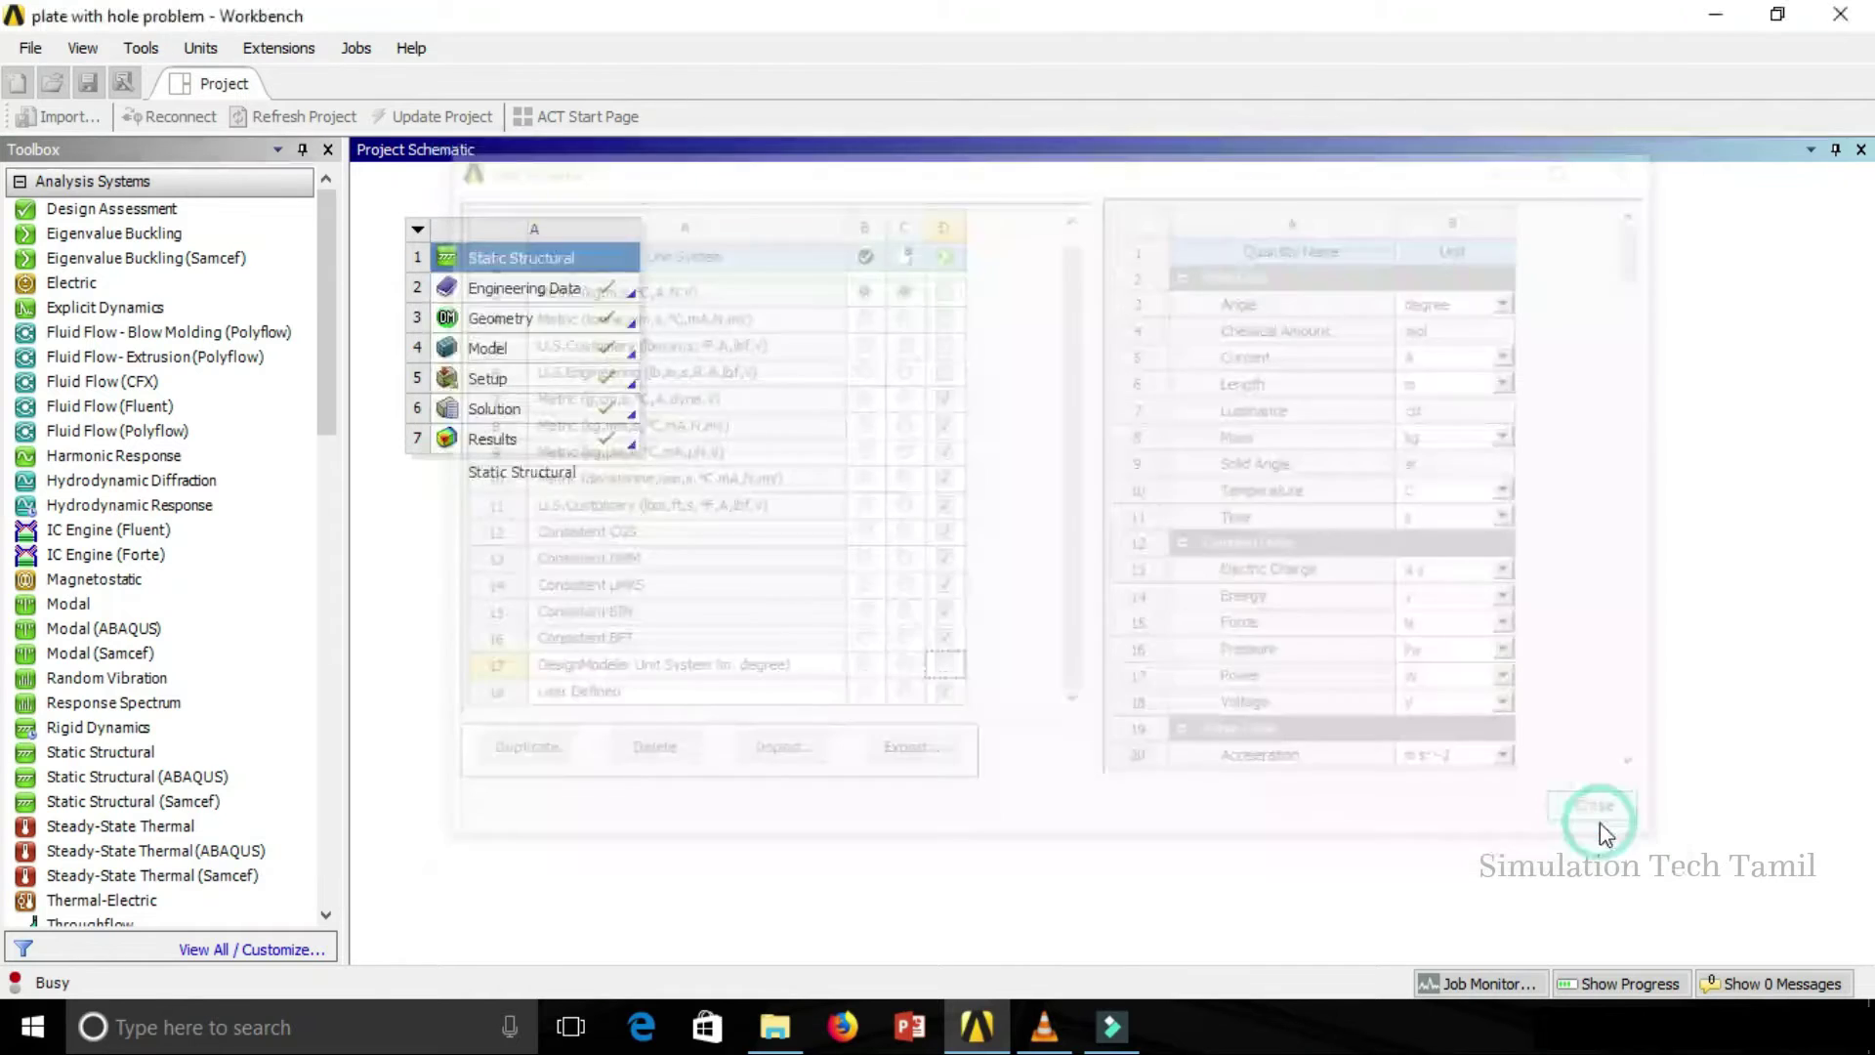
pyautogui.click(201, 54)
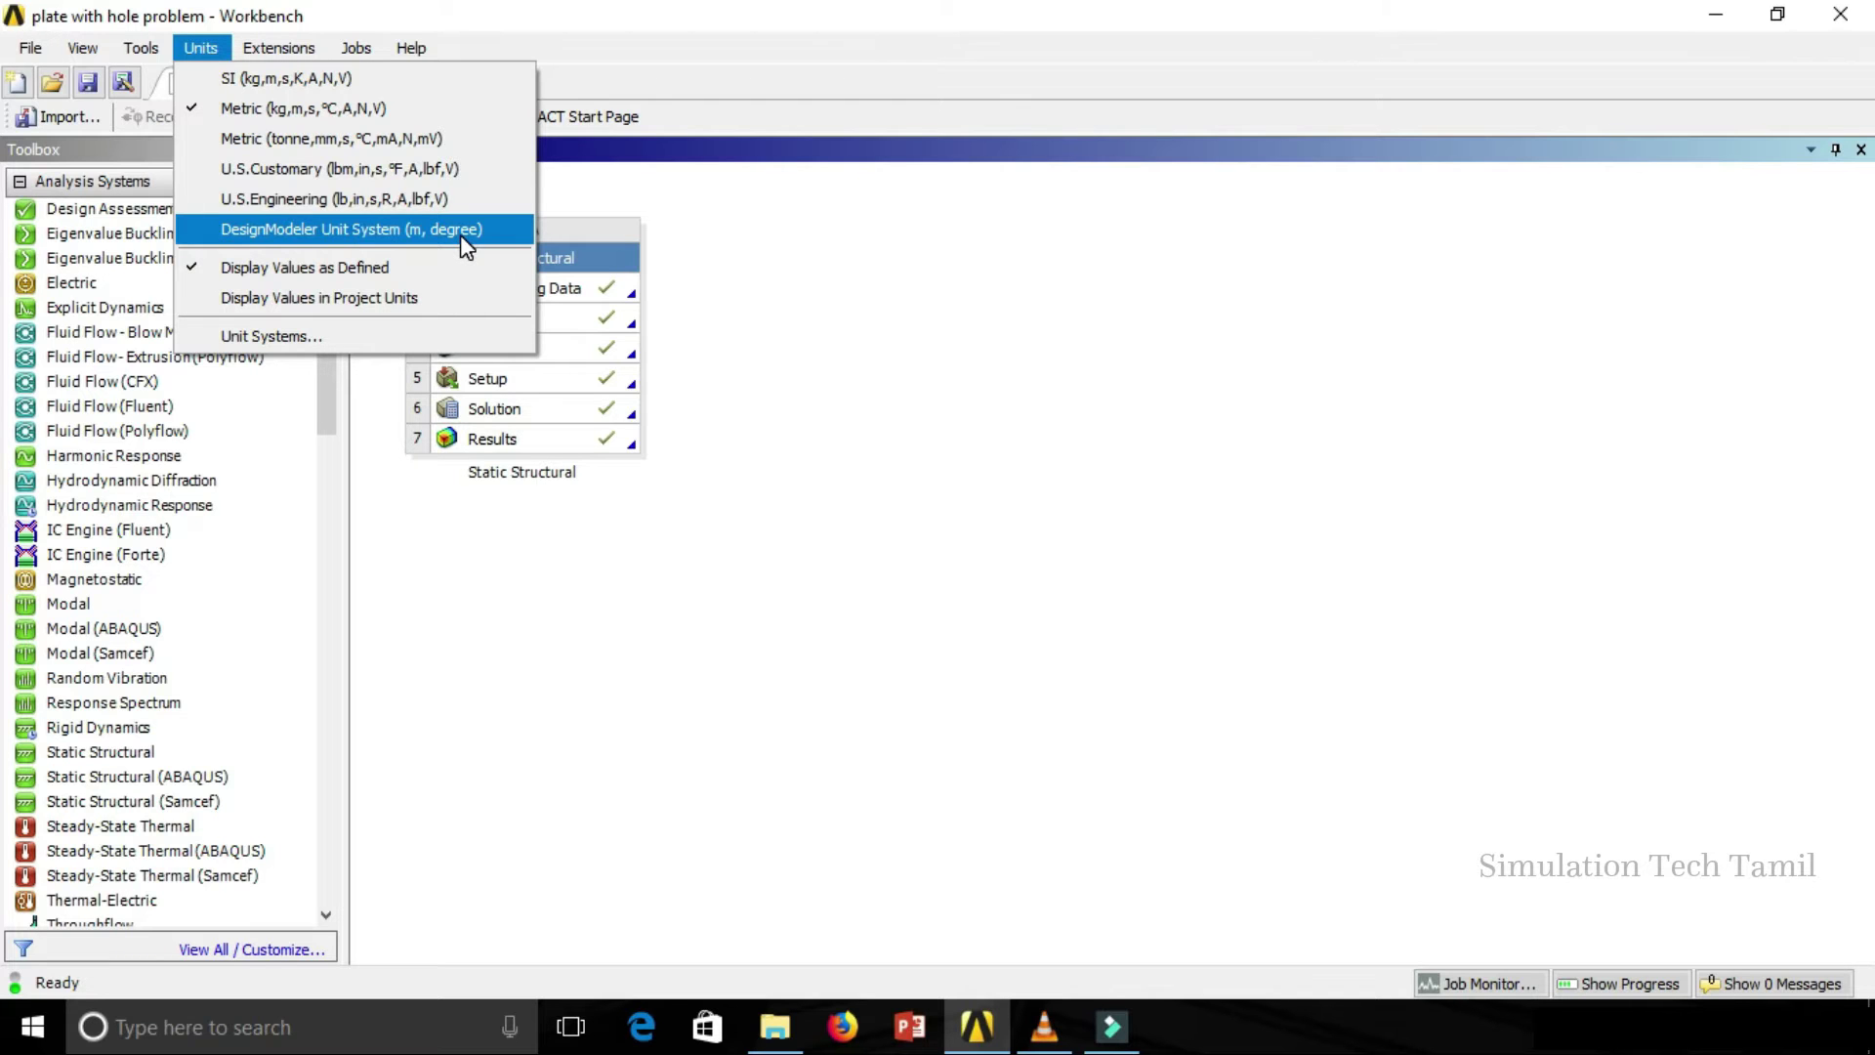
pyautogui.click(342, 57)
# Step: Duplicate the Metric (kg,m,s,°C,A,N,V) unit system in the unit systems manager
pyautogui.click(193, 46)
pyautogui.click(244, 332)
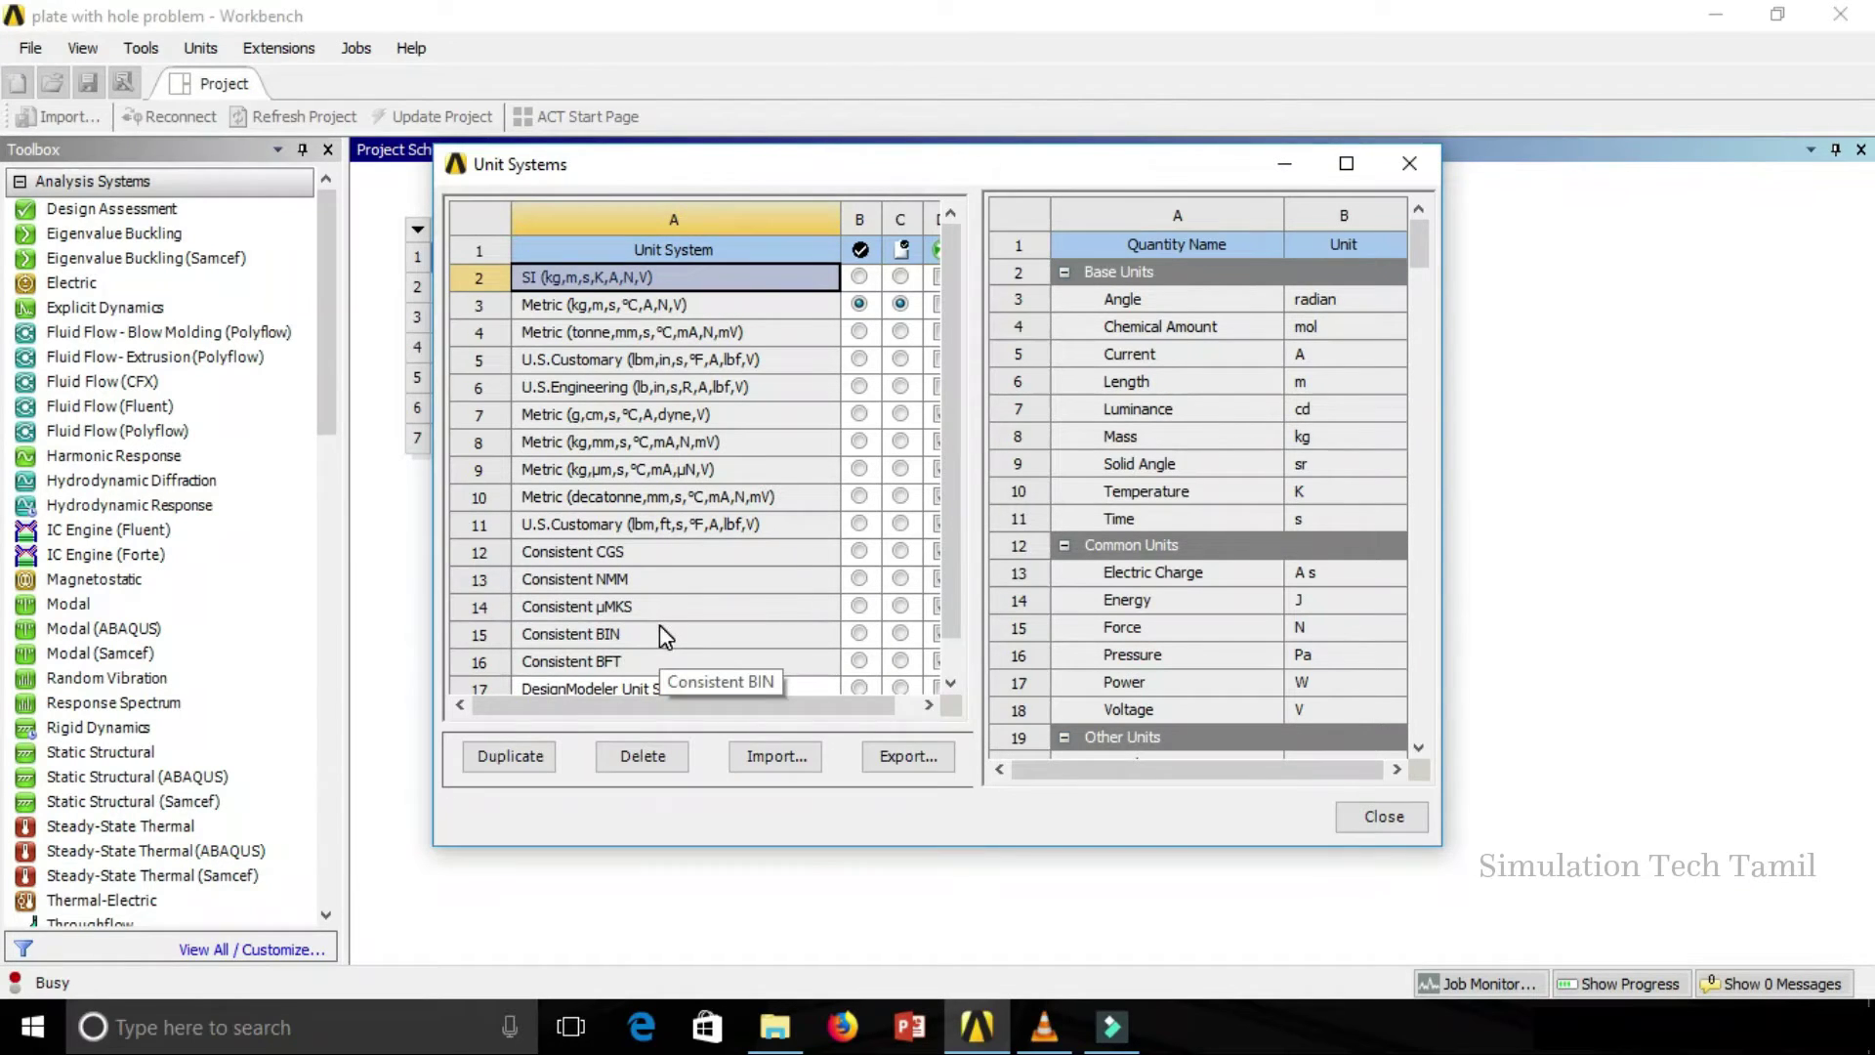
pyautogui.moveTo(951, 305); pyautogui.dragTo(954, 404)
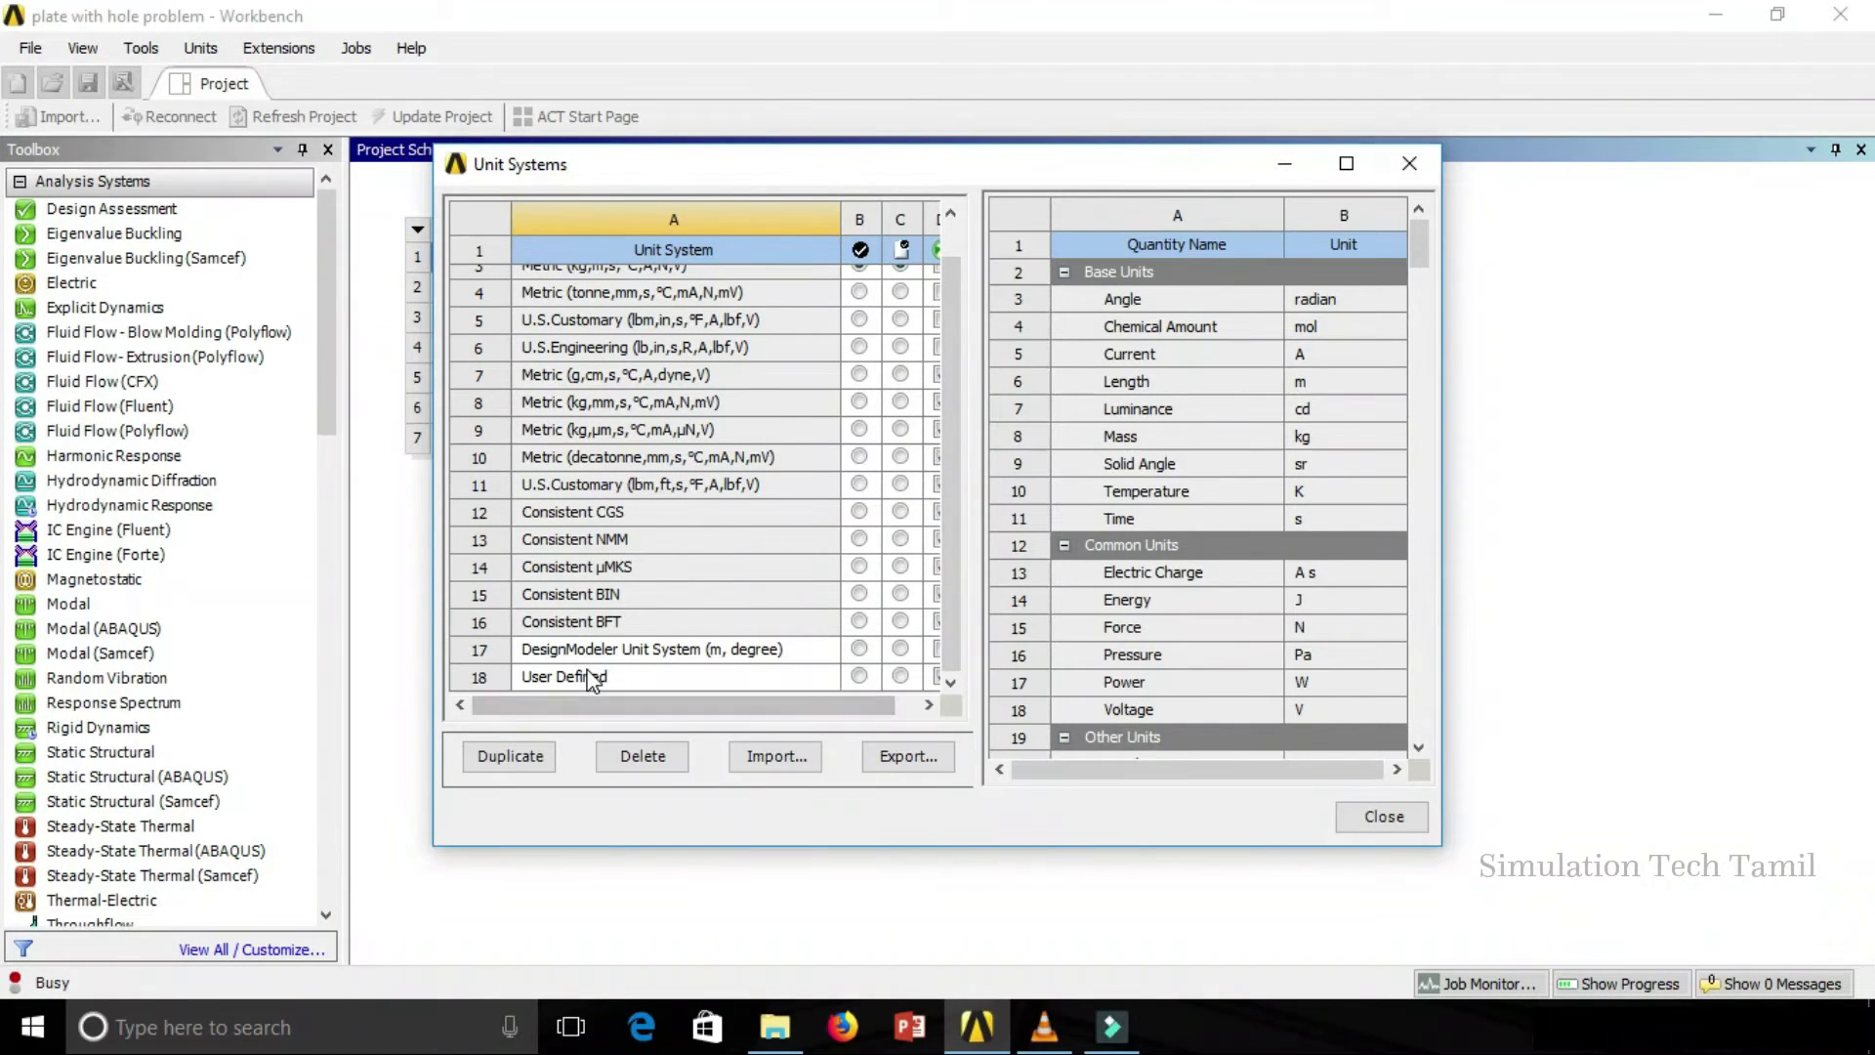
pyautogui.moveTo(956, 512); pyautogui.dragTo(946, 349)
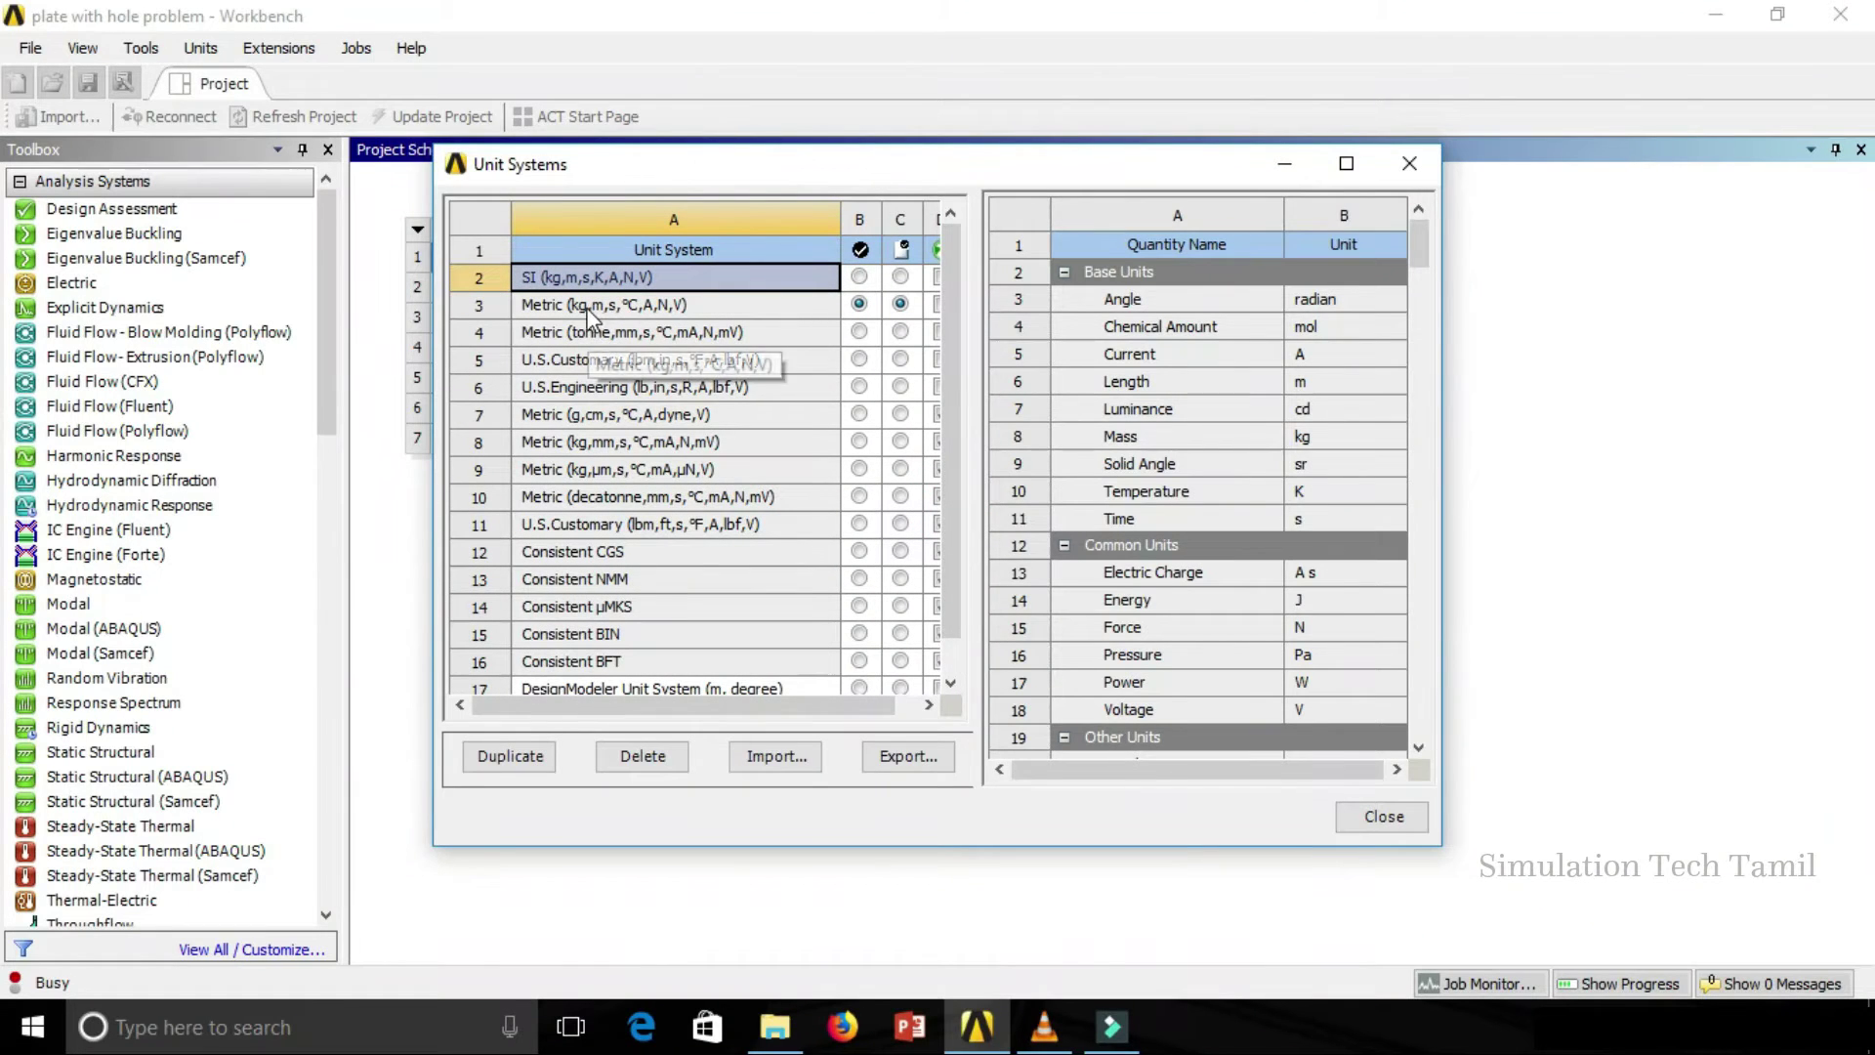
pyautogui.click(727, 308)
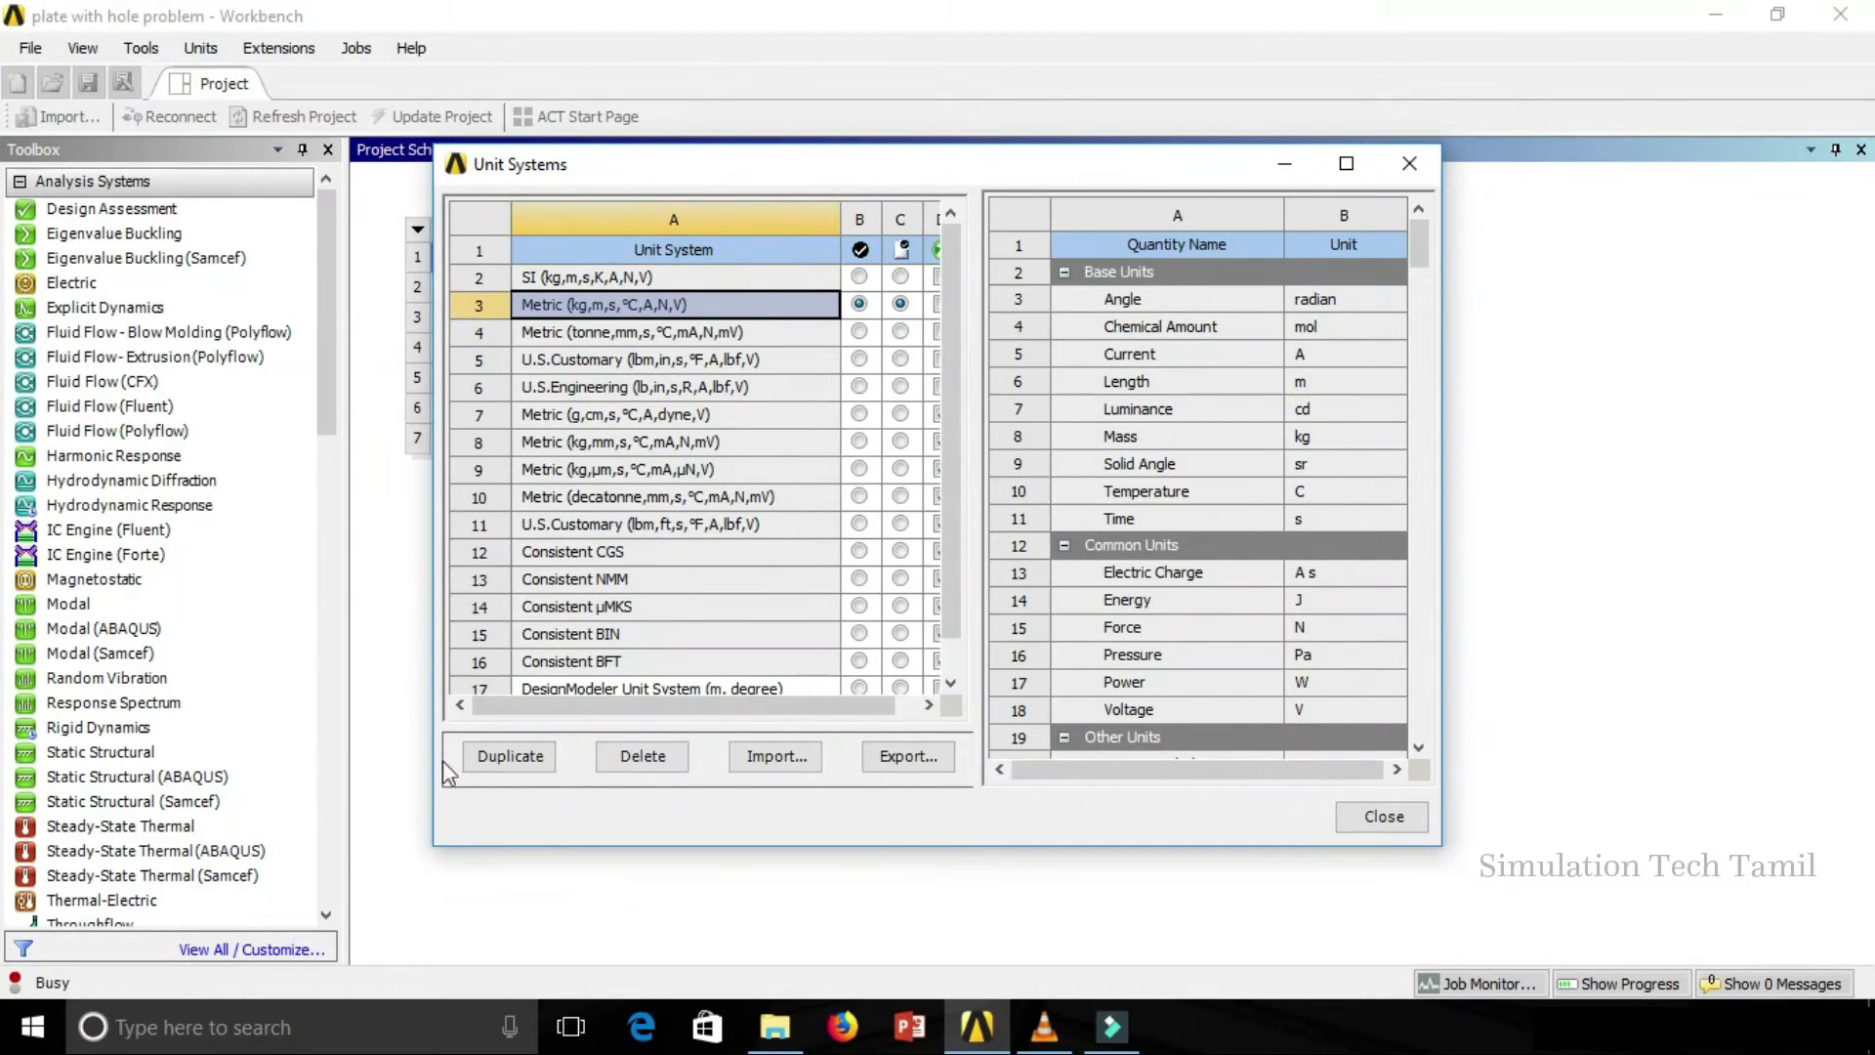
pyautogui.click(507, 758)
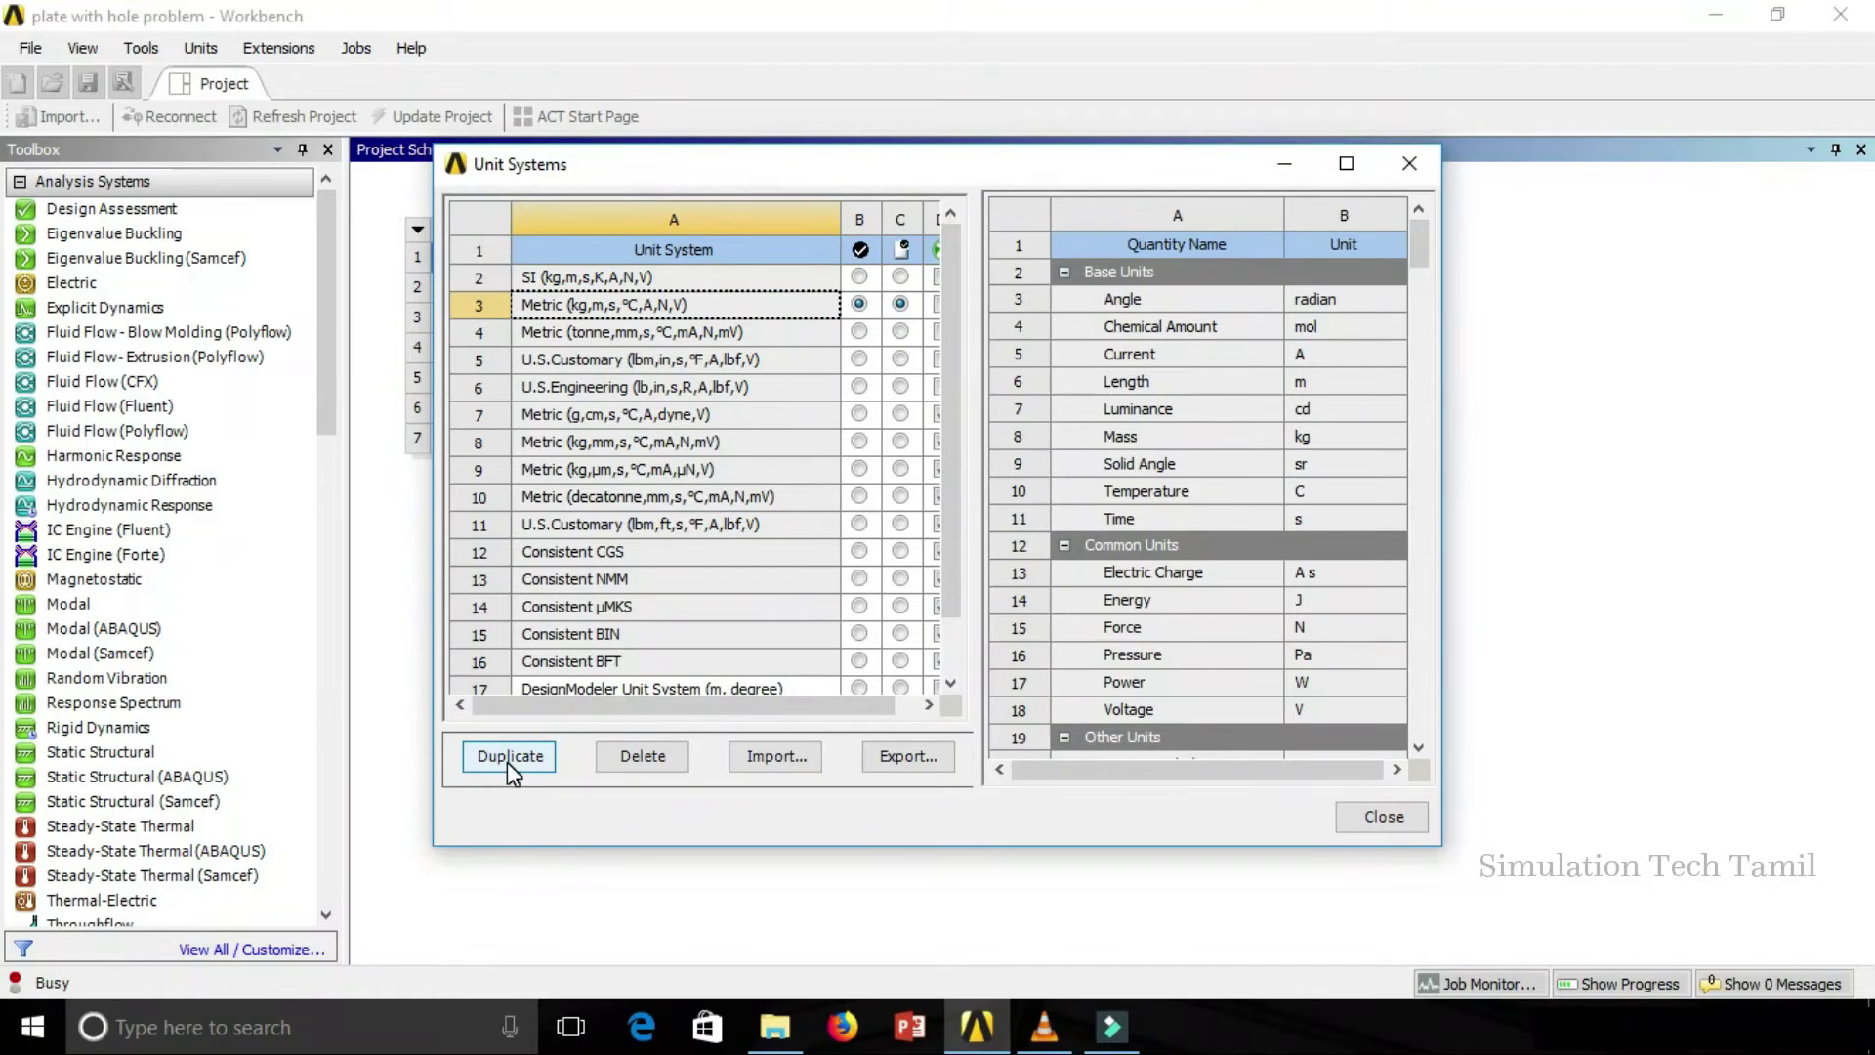
# Step: Rename the duplicated unit system as "User Defined units"
pyautogui.scroll(-3, 953, 562)
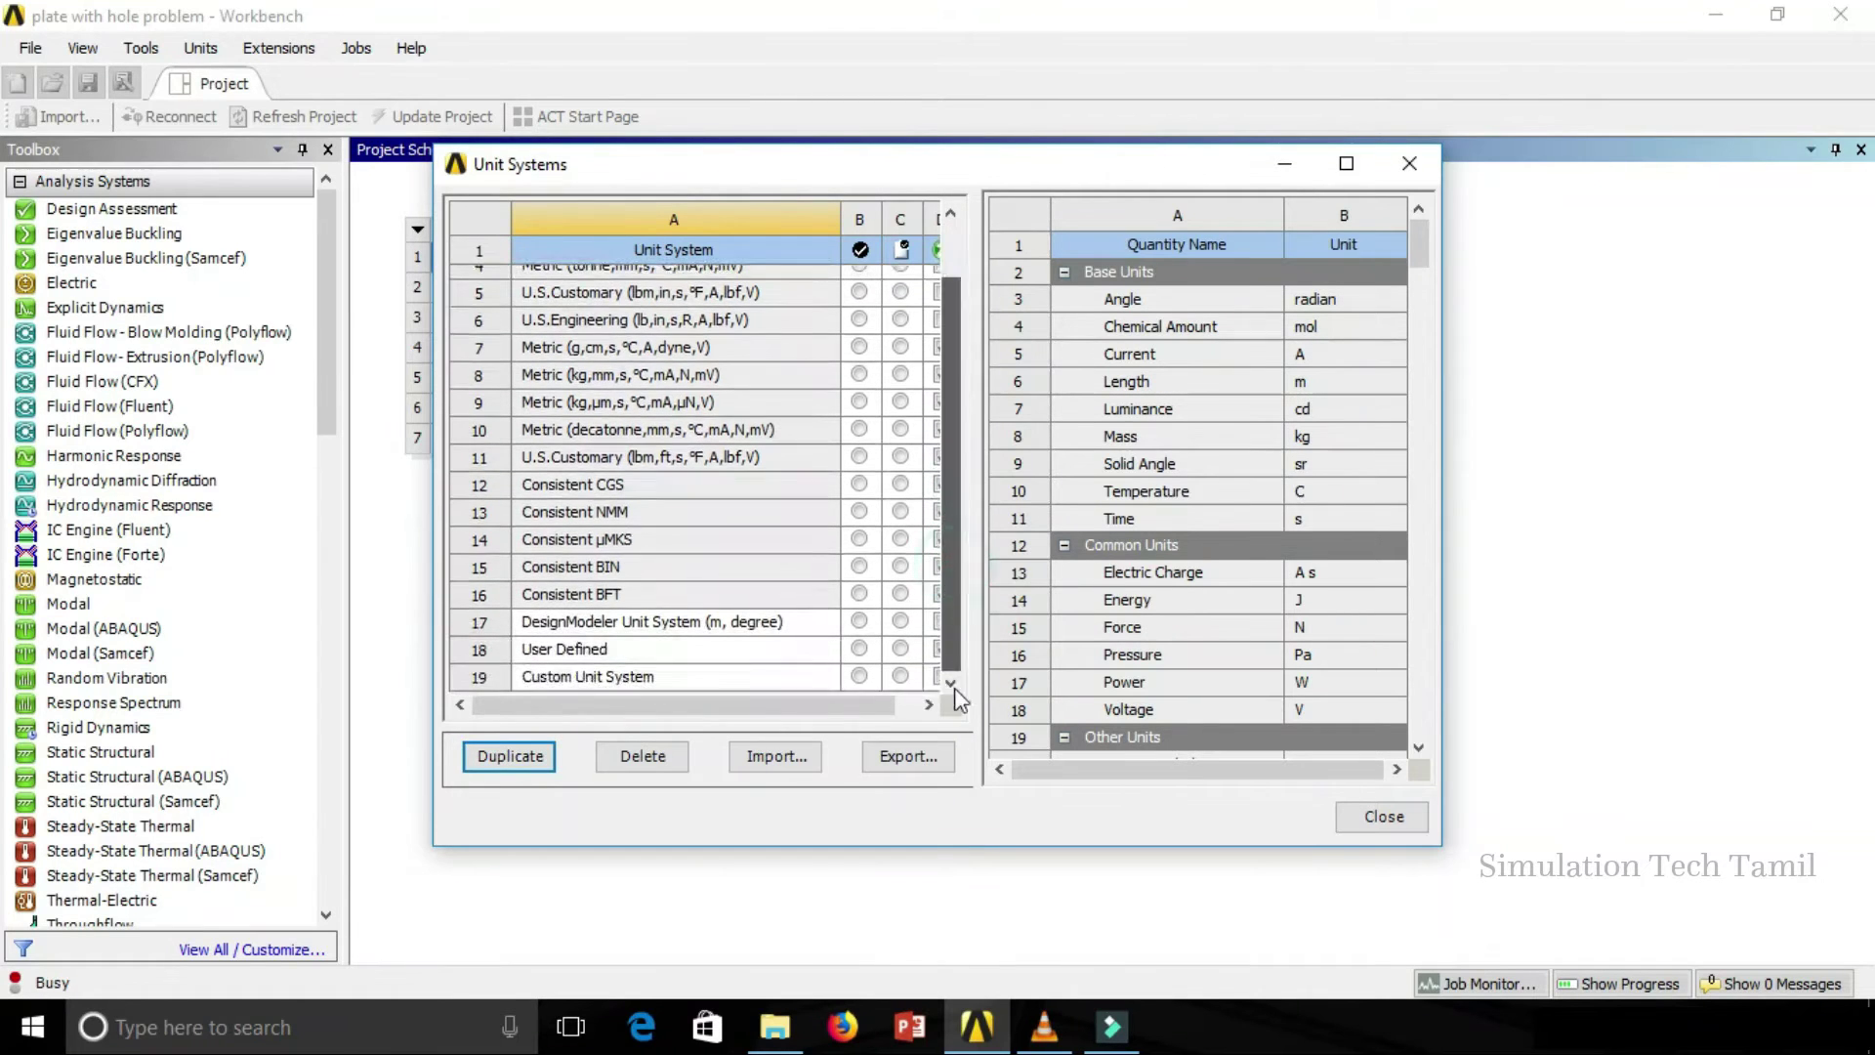
pyautogui.click(682, 678)
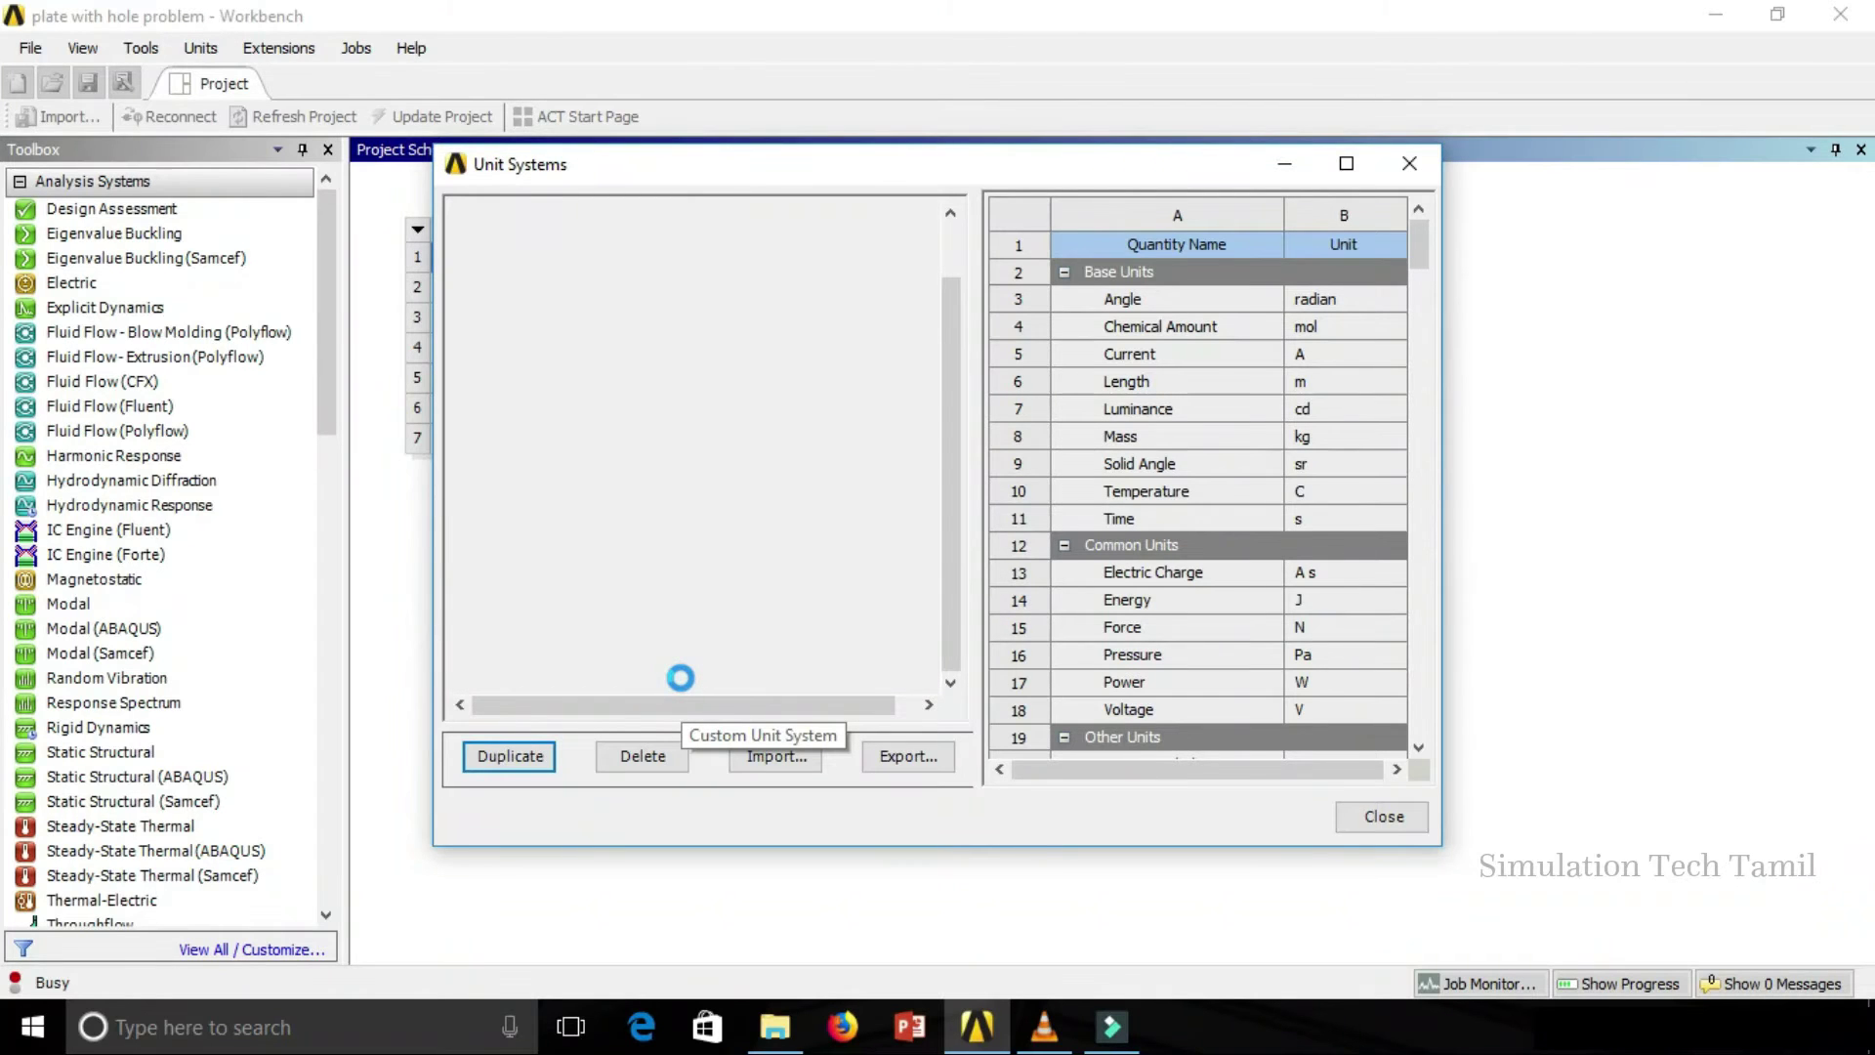
pyautogui.click(683, 678)
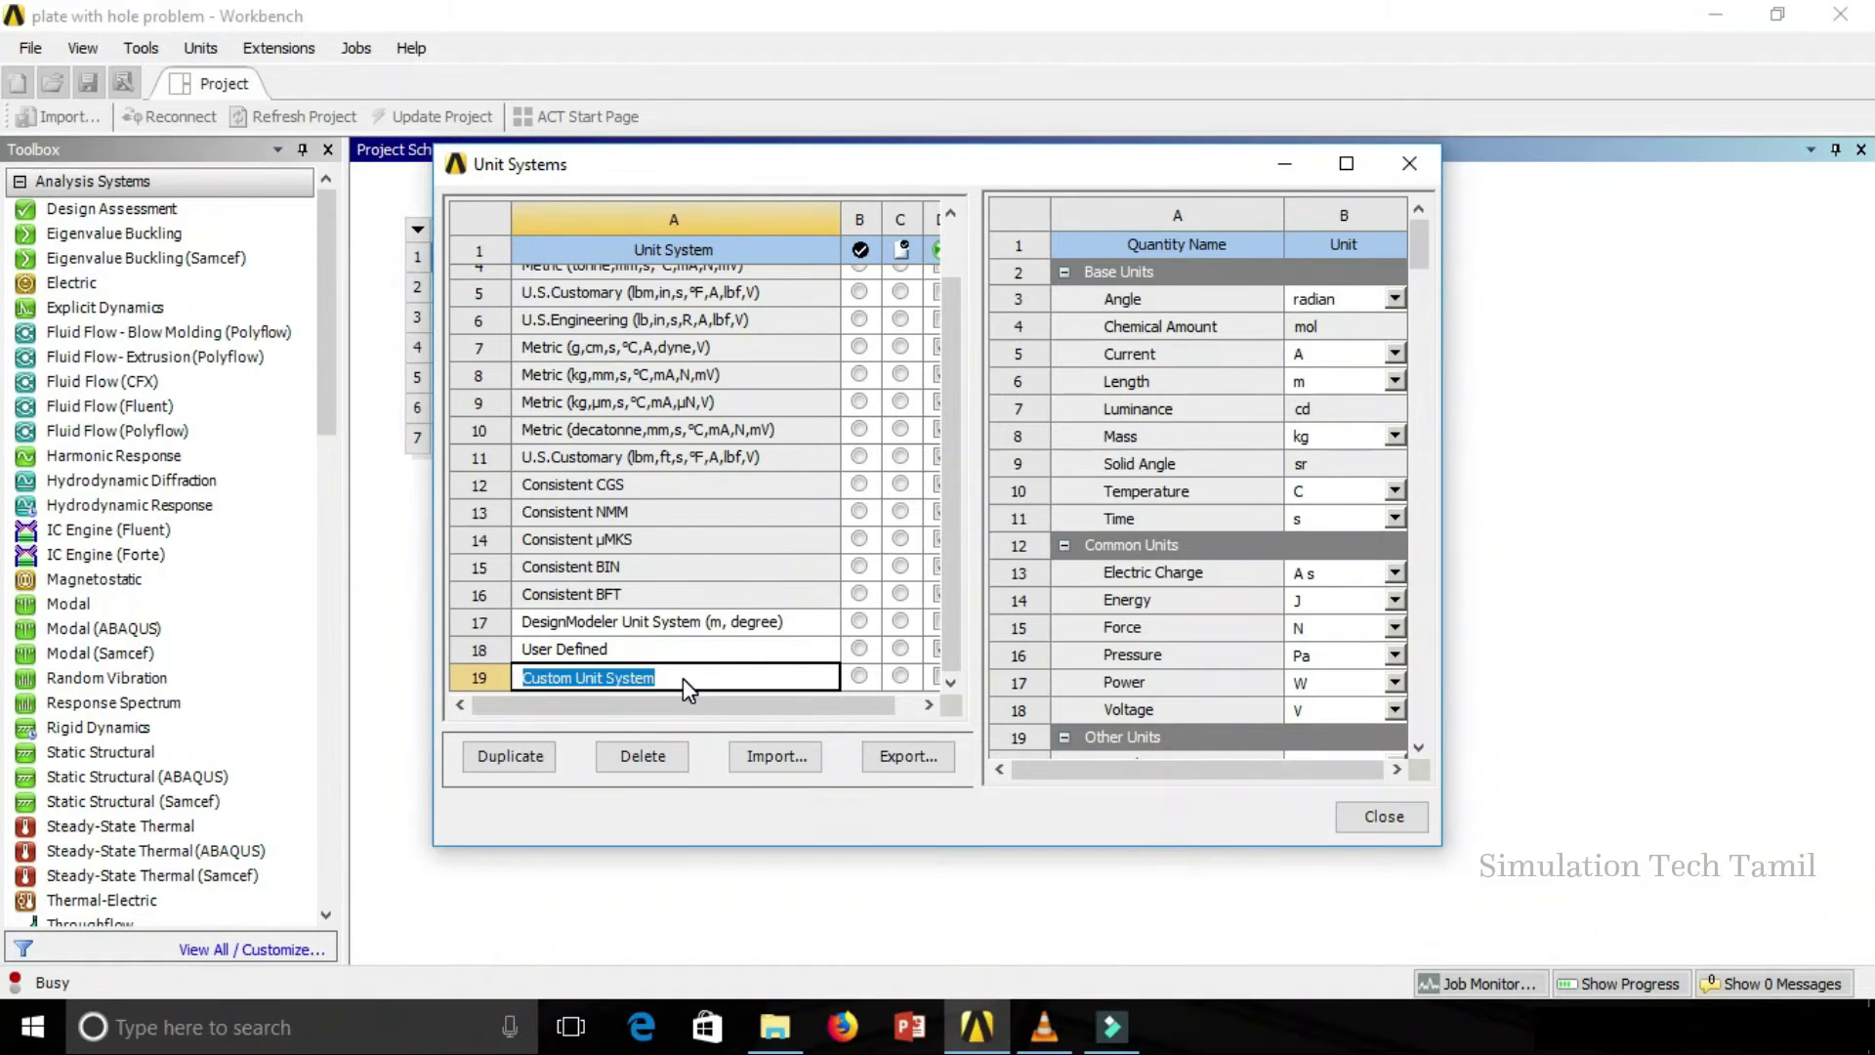
pyautogui.write('User')
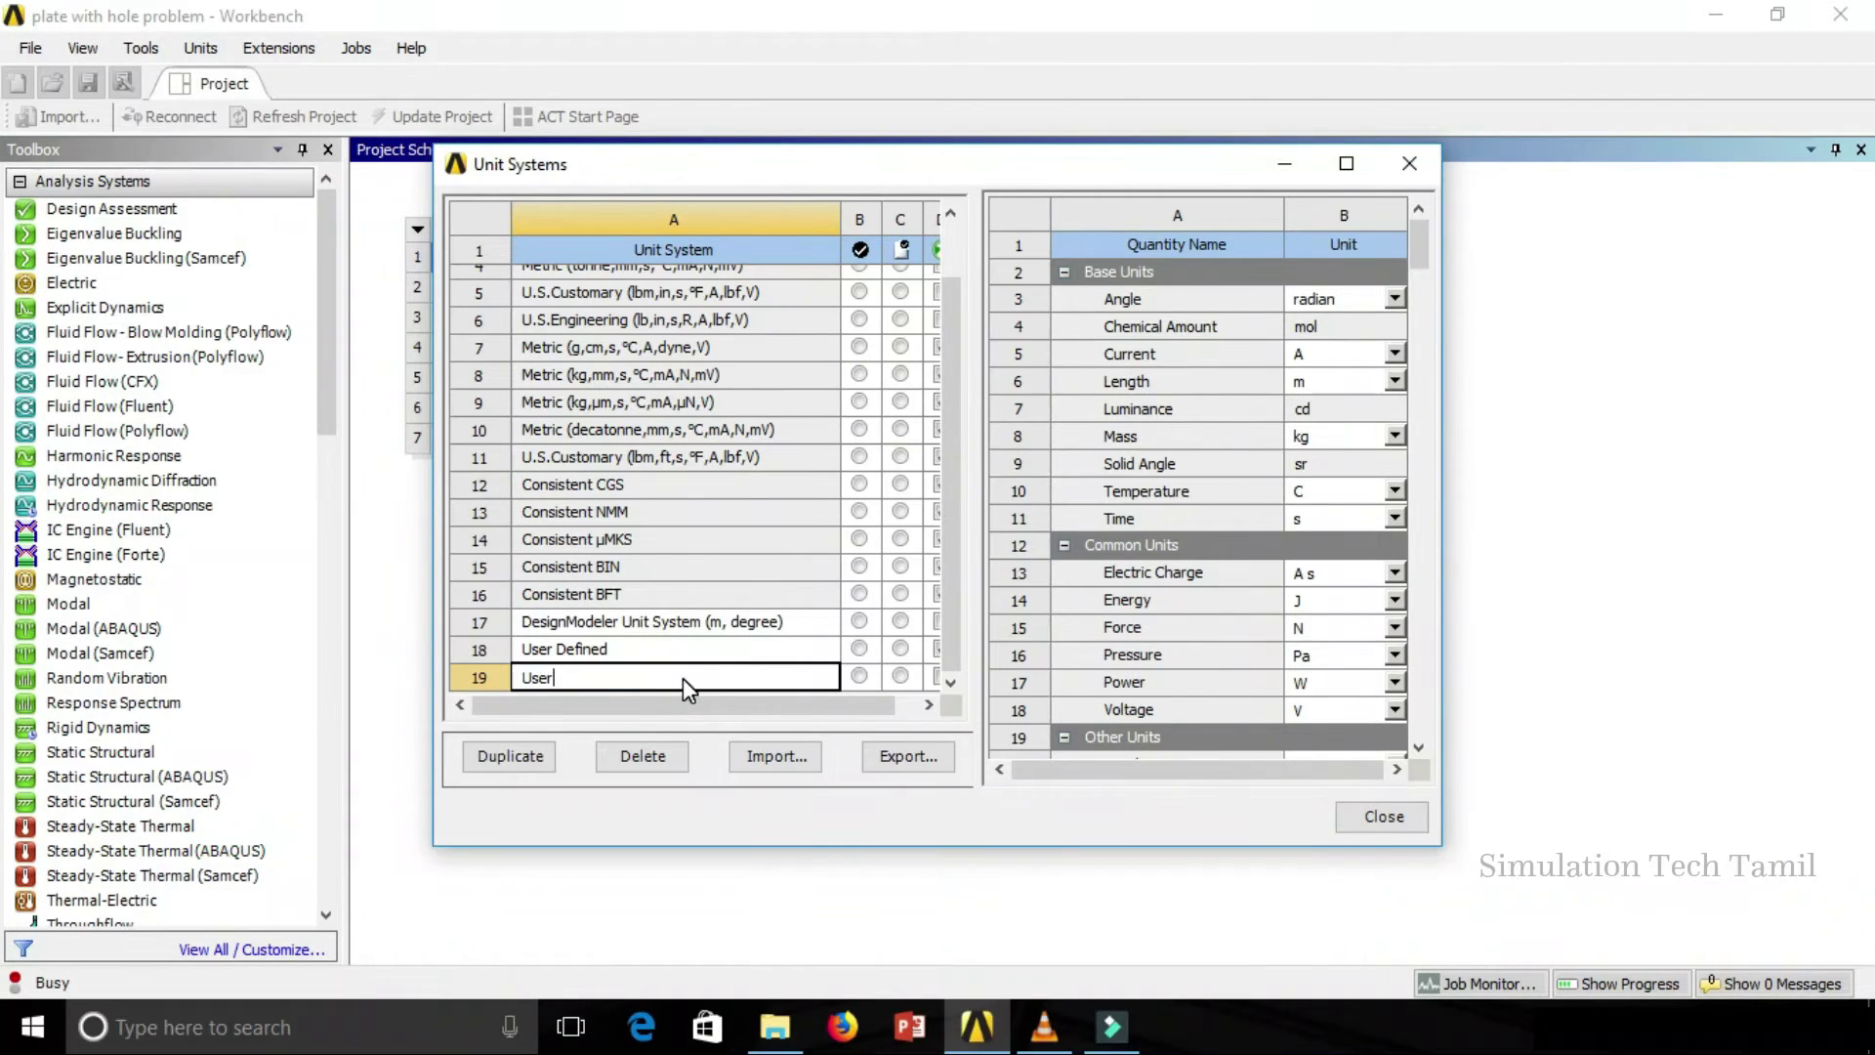
pyautogui.write(' Defined')
pyautogui.write('units')
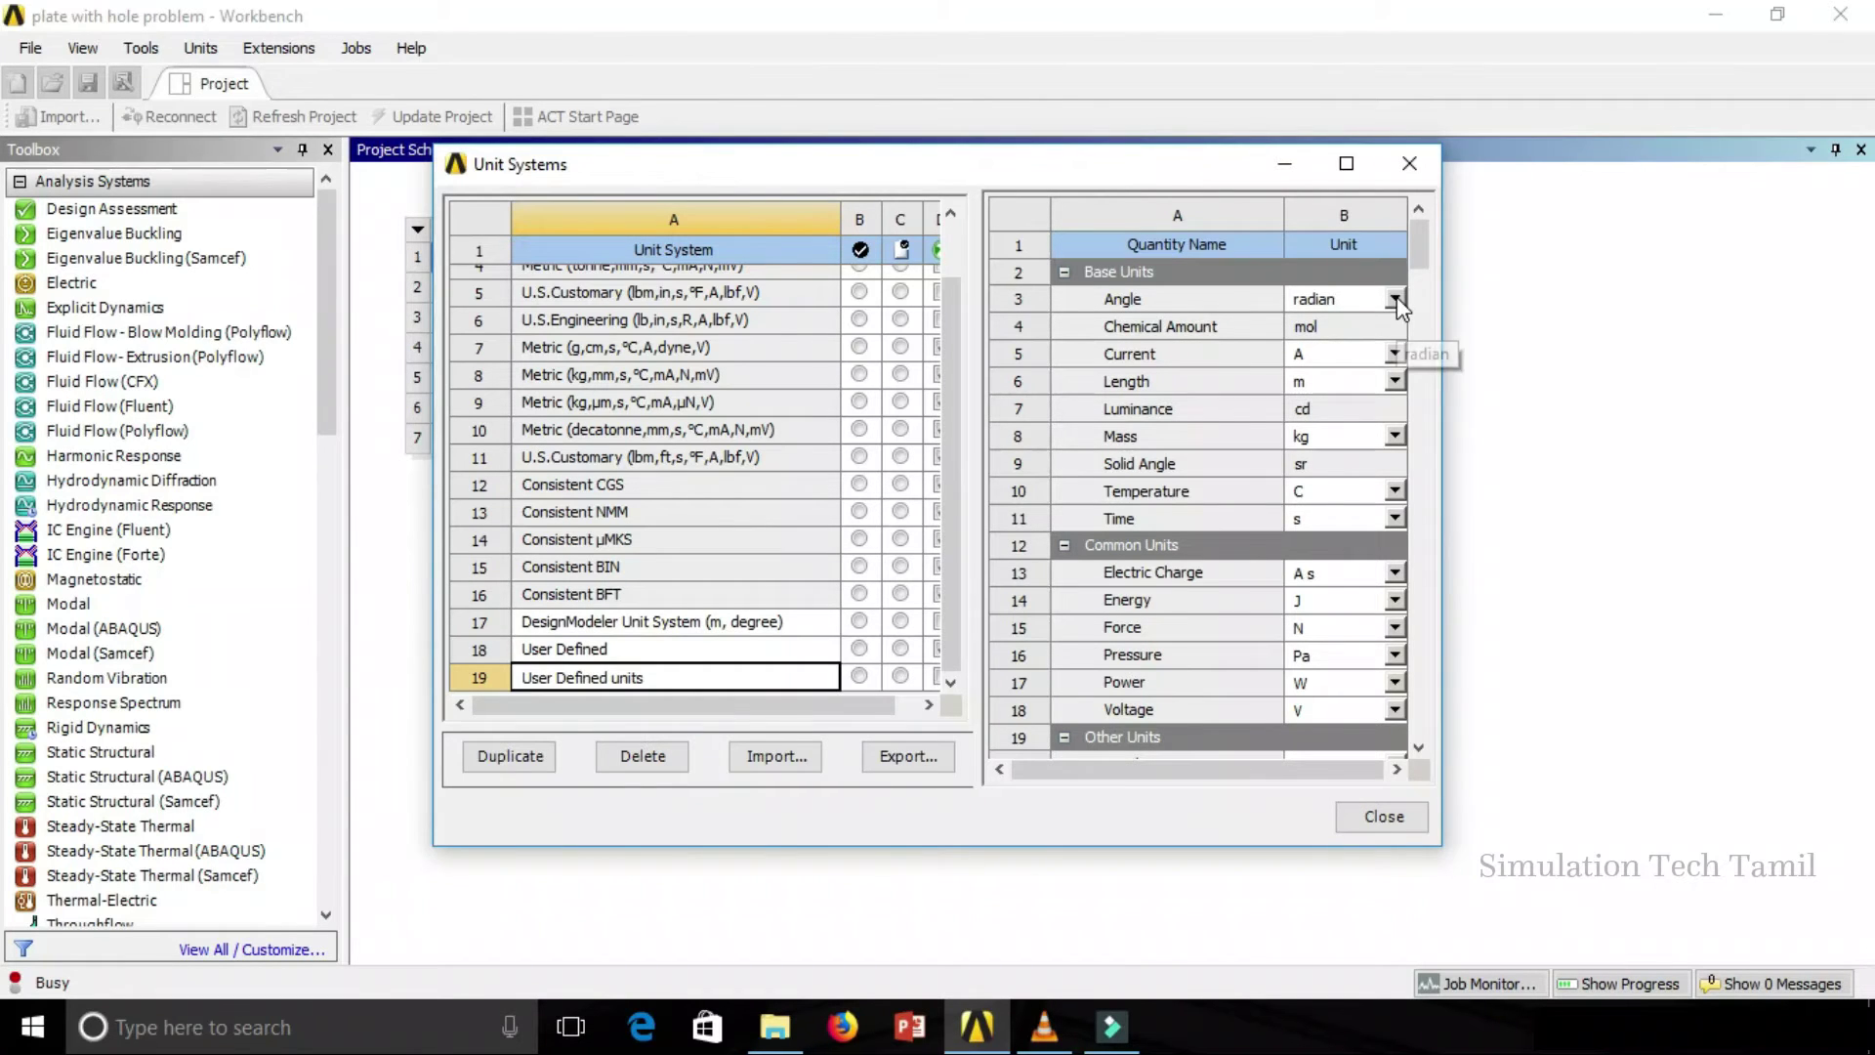
# Step: Set the base units of User Defined units to degree for angle, mm for length, g for mass and K for temperature
pyautogui.click(1368, 303)
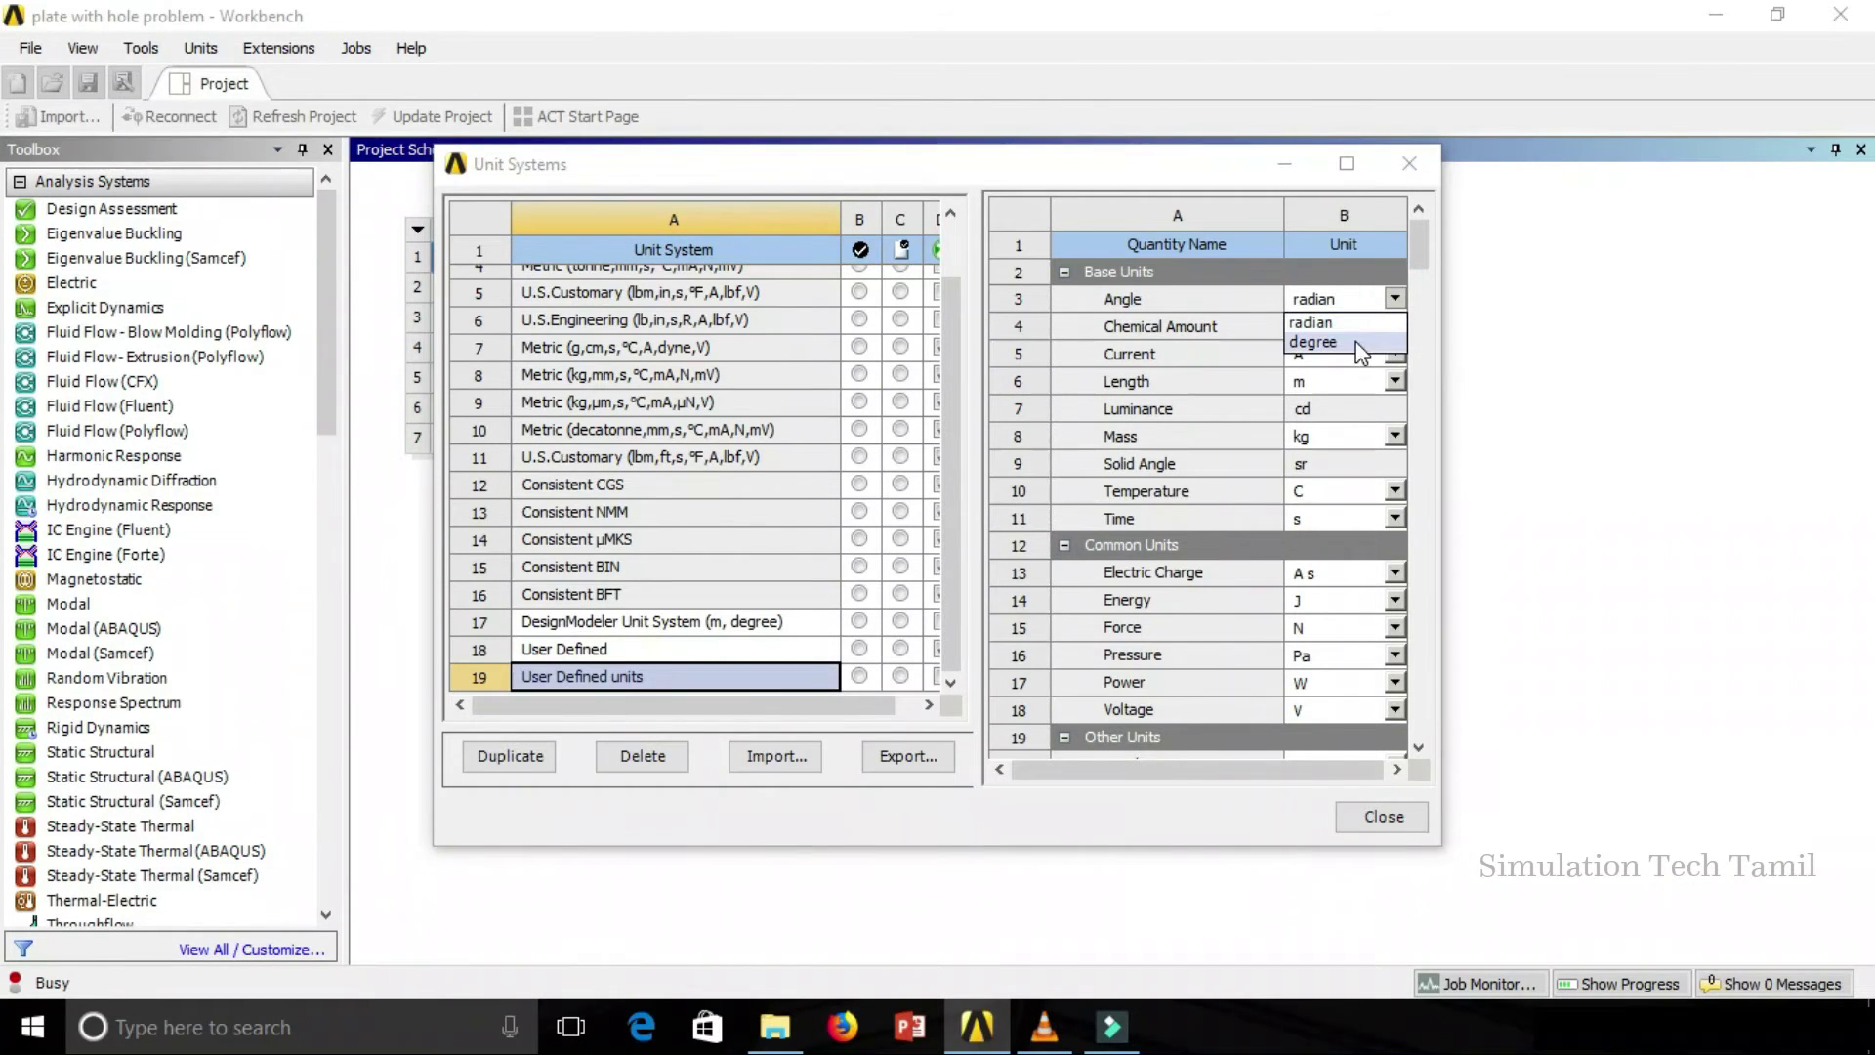
pyautogui.click(1361, 343)
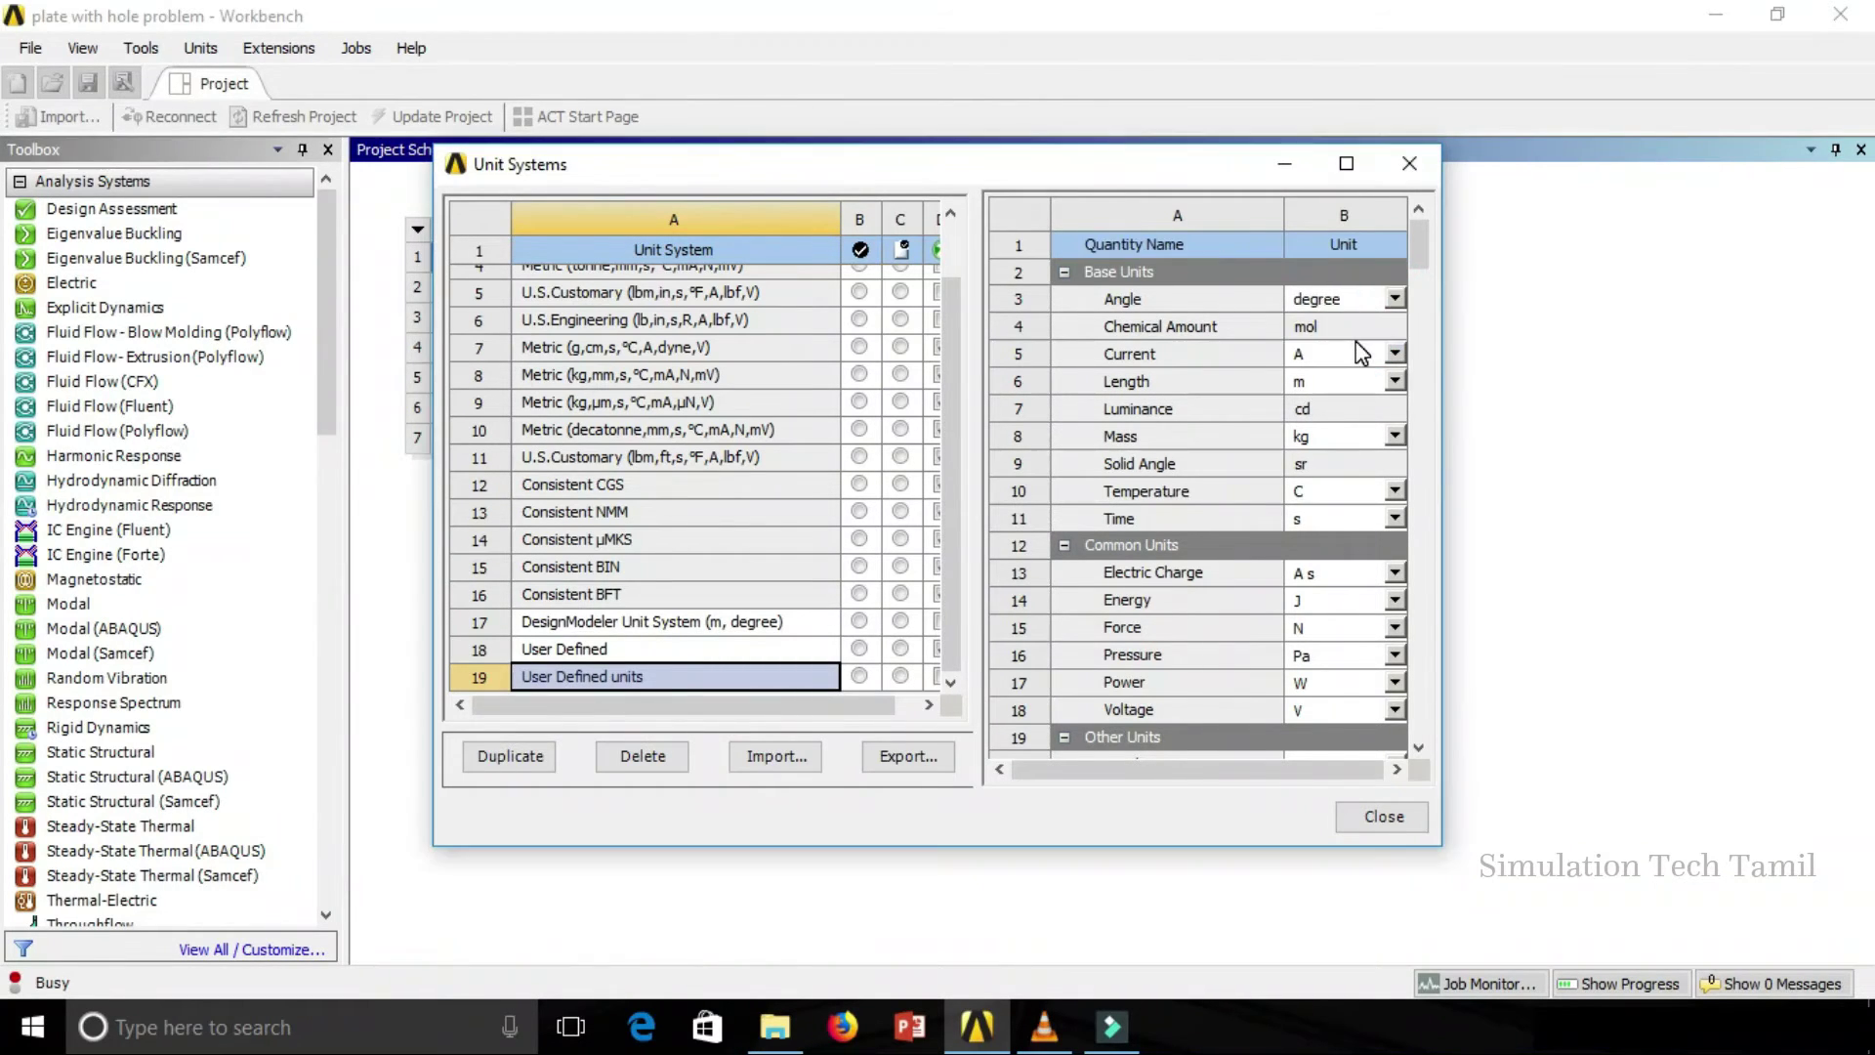
pyautogui.click(1394, 380)
pyautogui.click(1363, 446)
pyautogui.click(1395, 436)
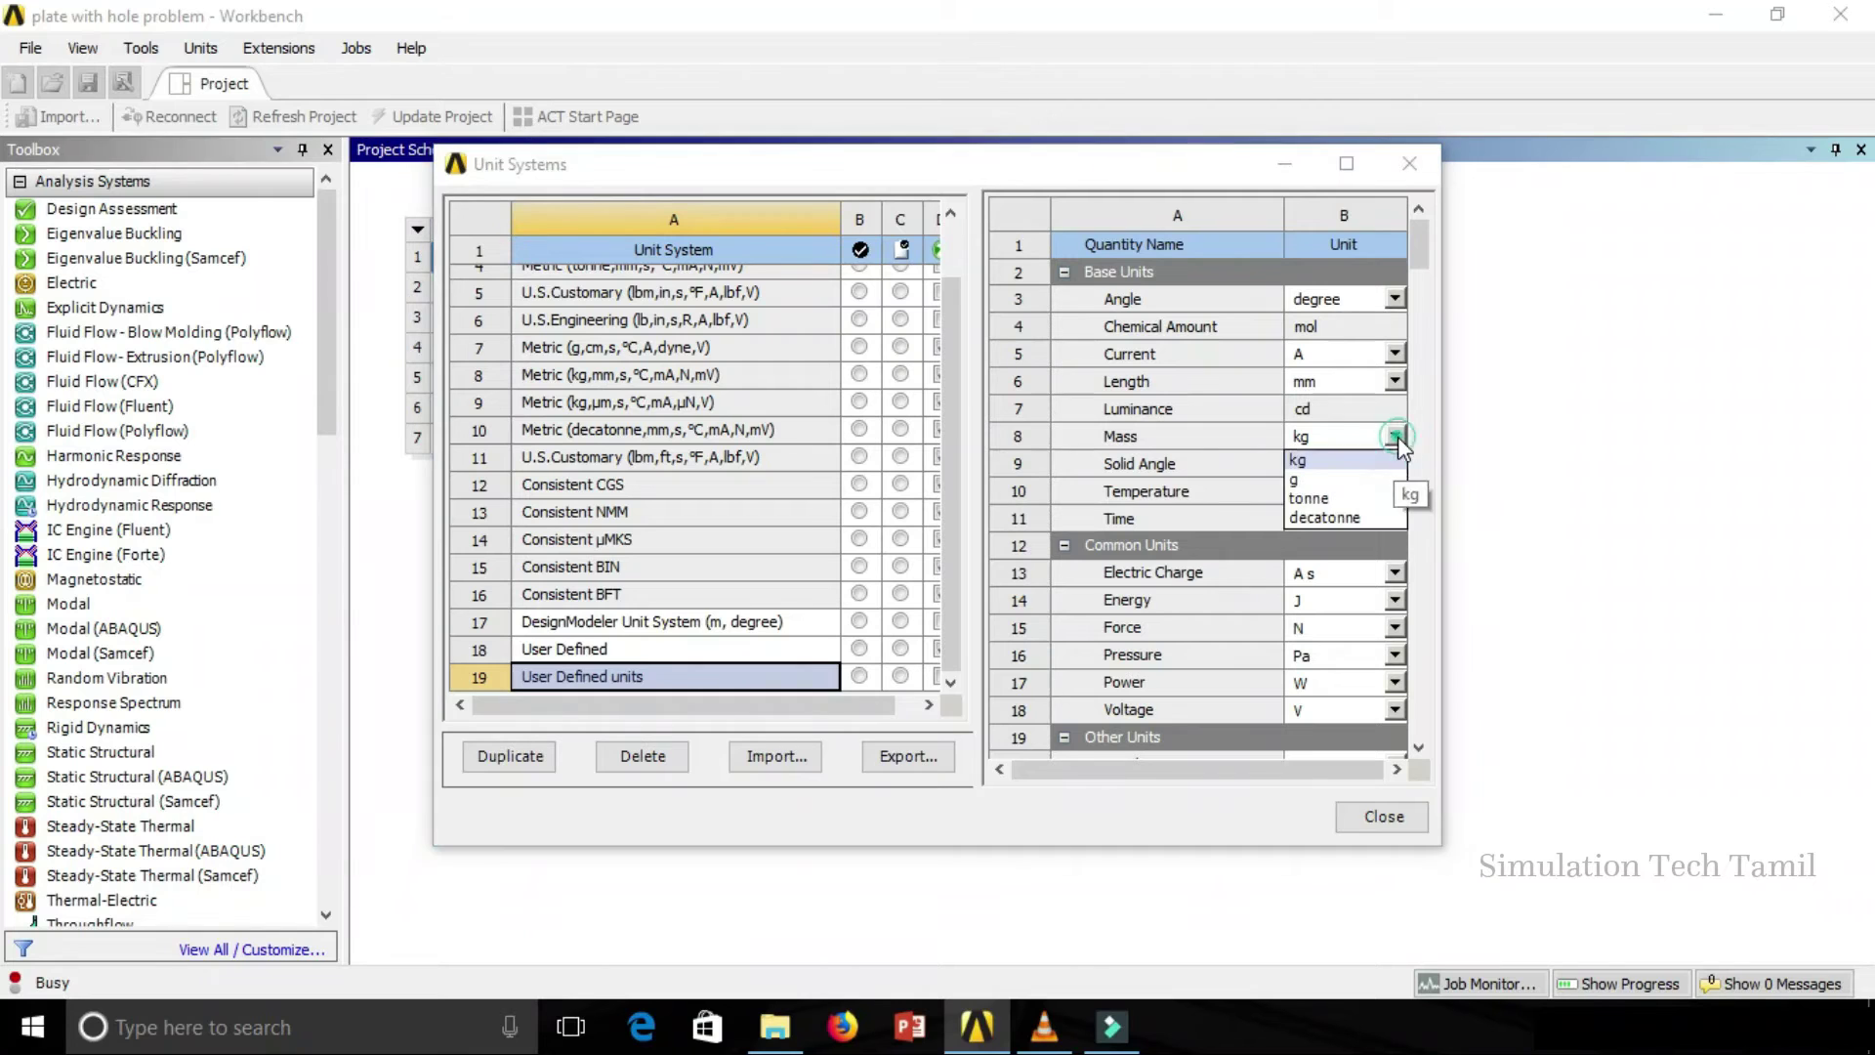
pyautogui.click(1365, 479)
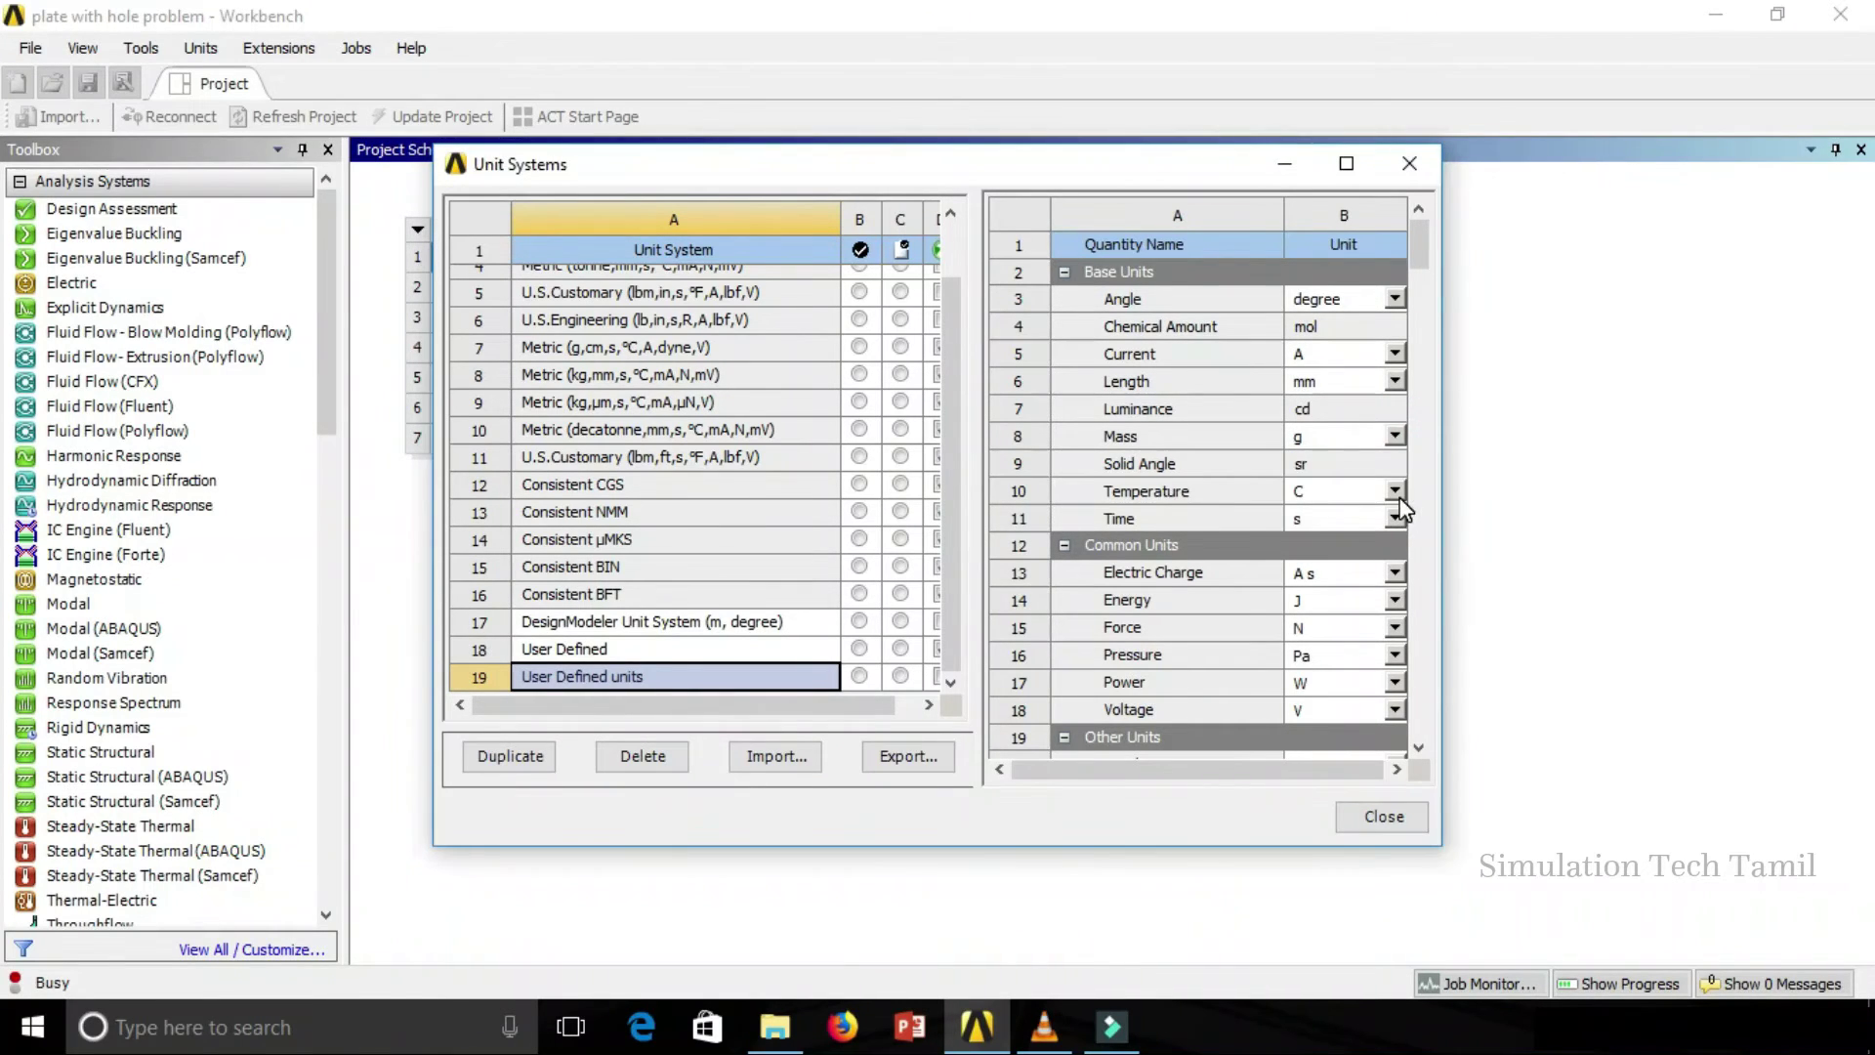
pyautogui.click(1396, 491)
pyautogui.click(1358, 515)
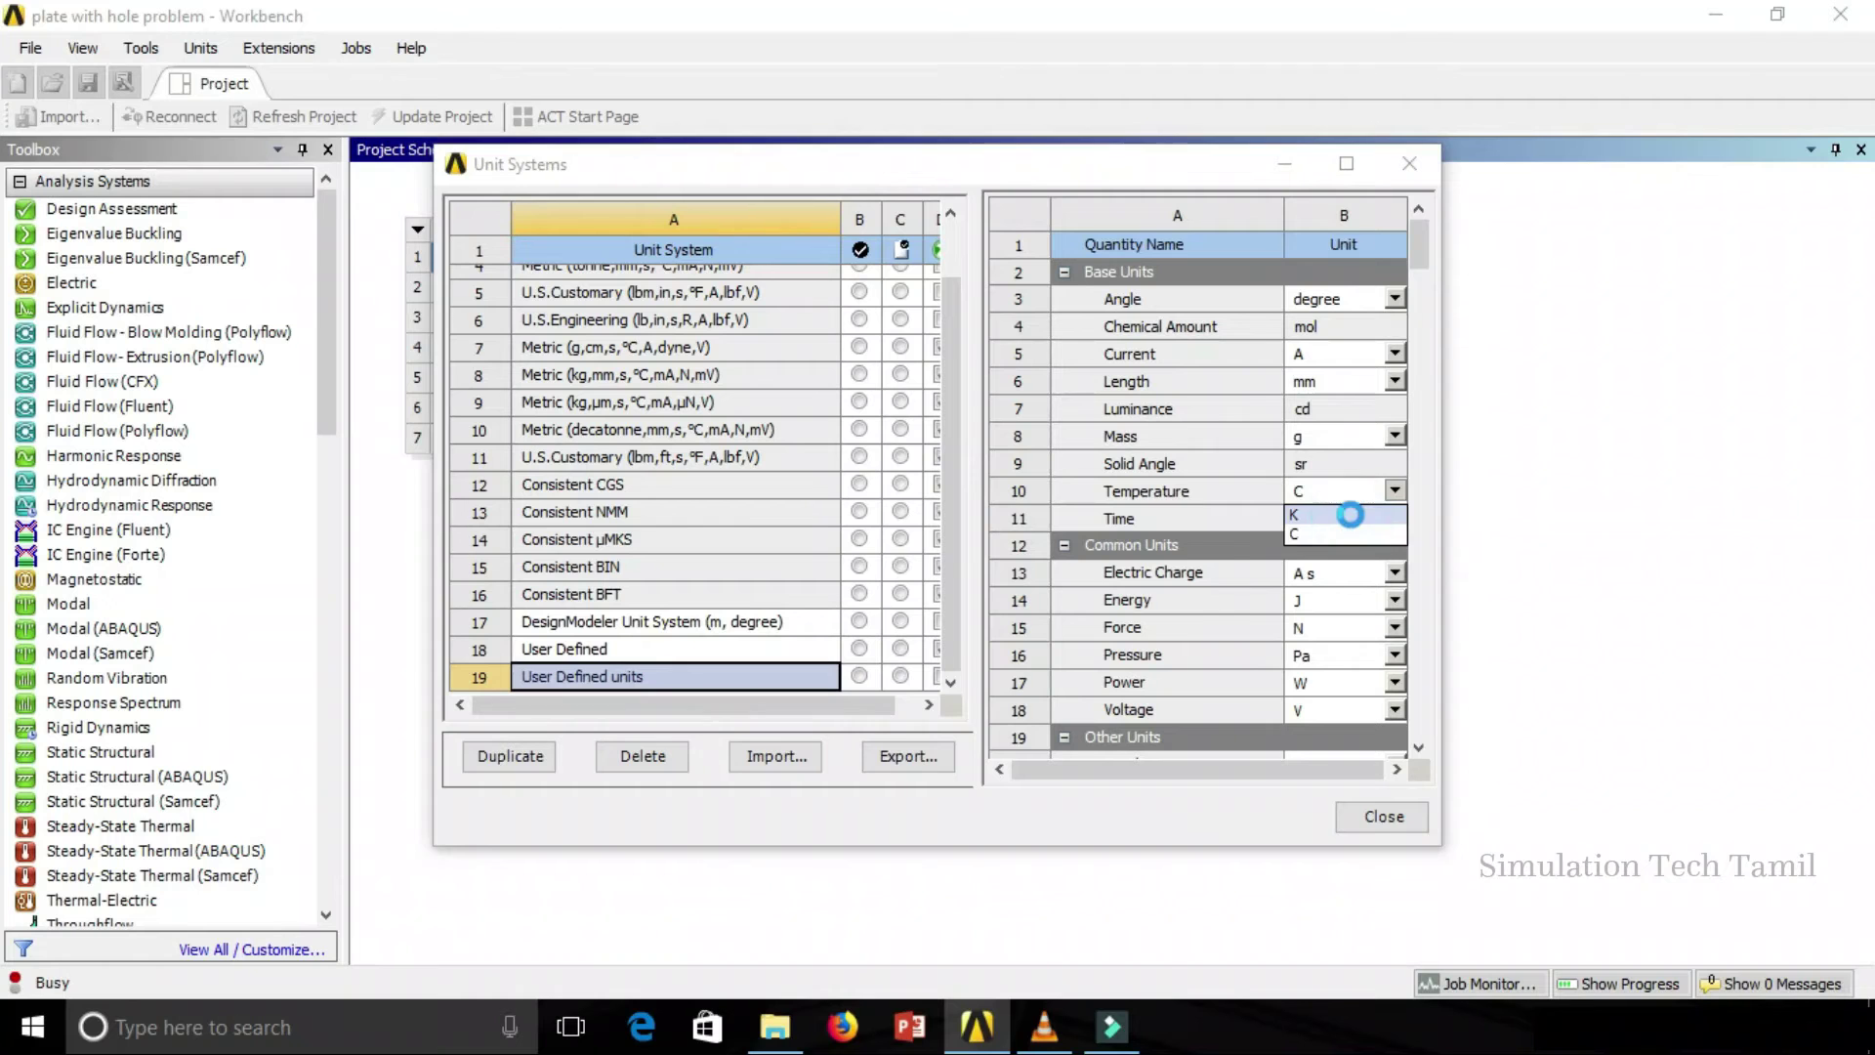
pyautogui.moveTo(1422, 252); pyautogui.dragTo(1385, 217)
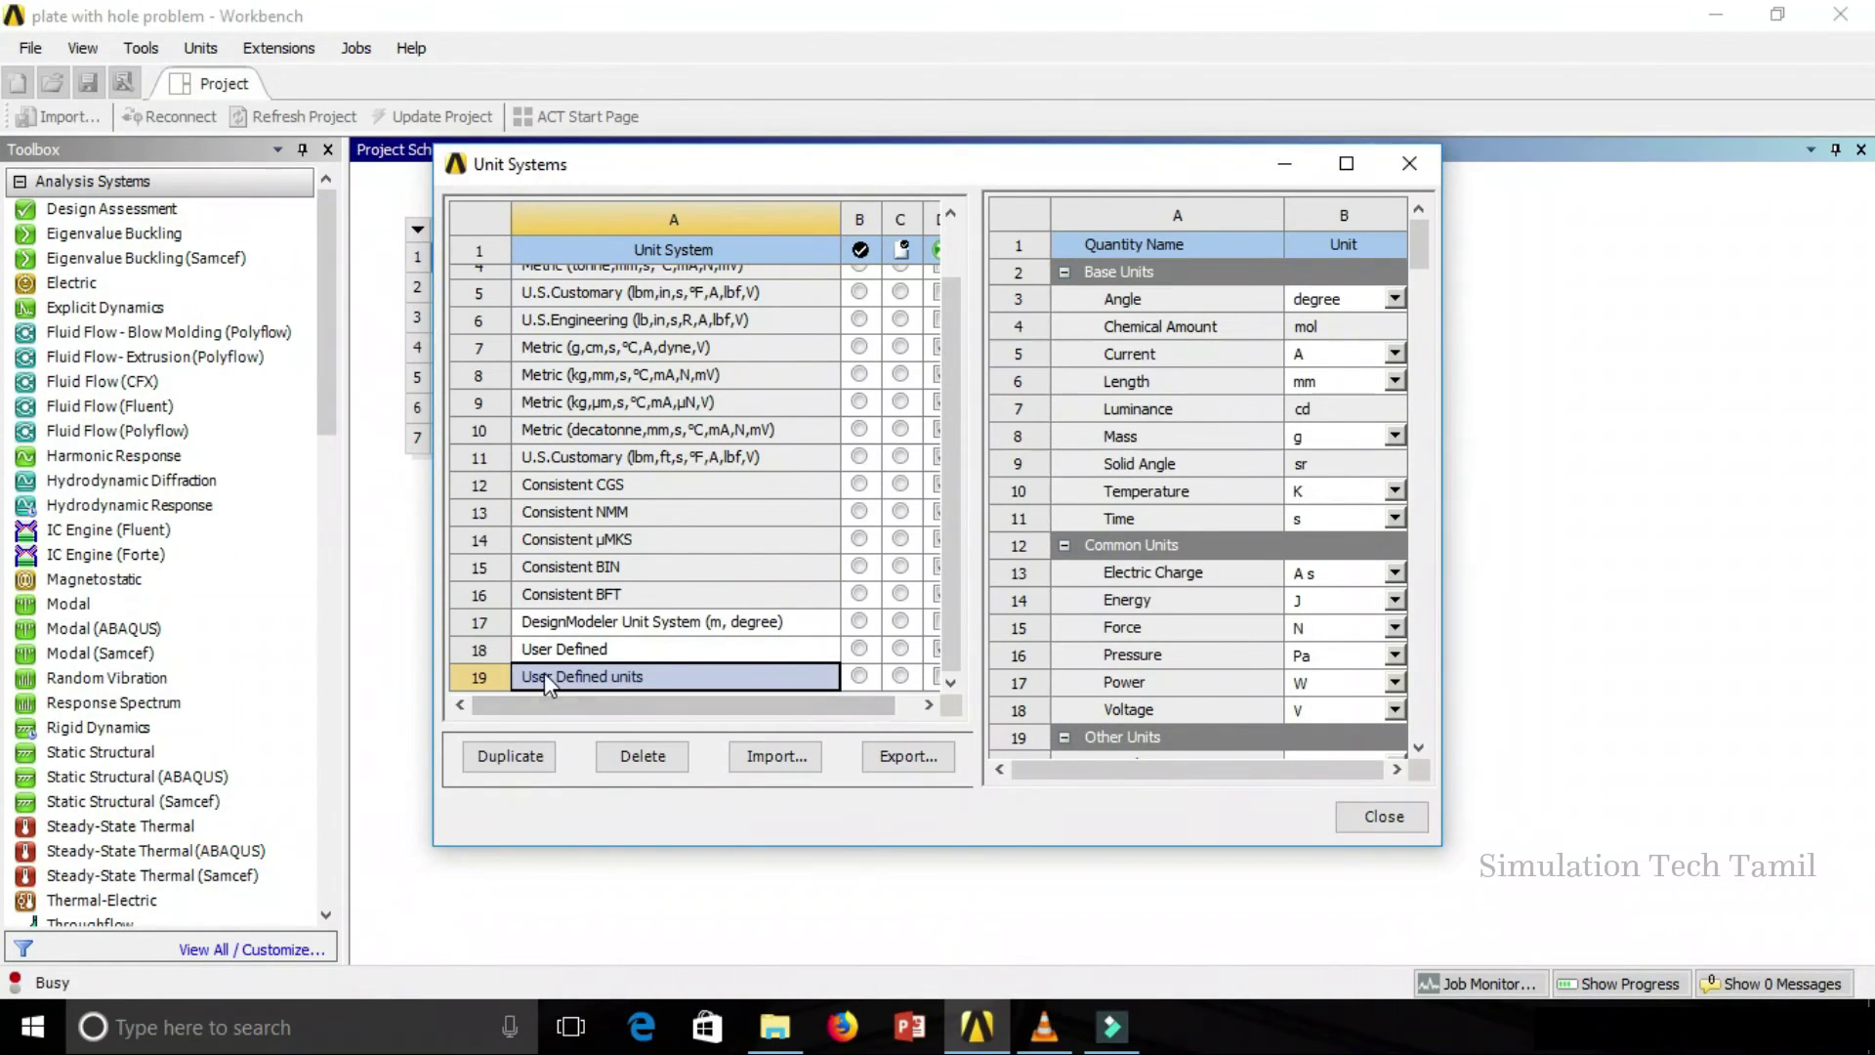
# Step: Delete the User Defined units unit system and select the User Defined entry without changing its name
pyautogui.click(641, 758)
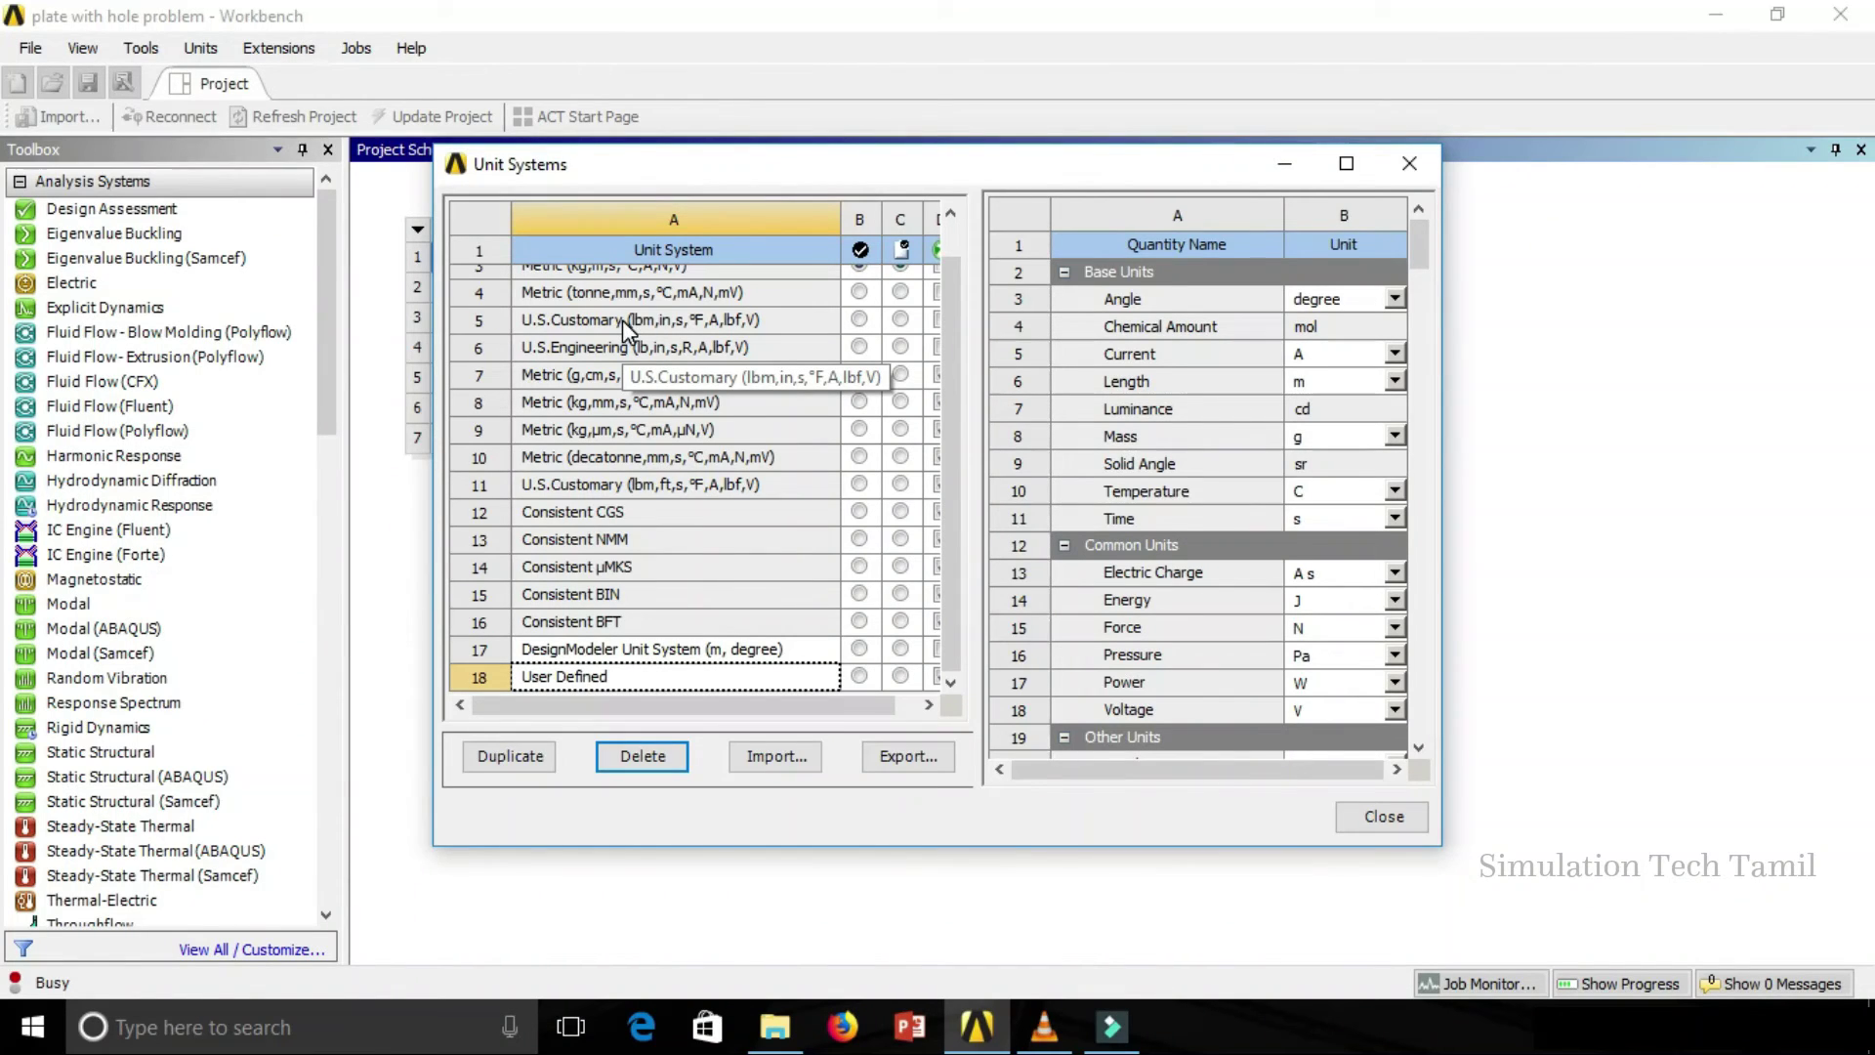
pyautogui.doubleClick(605, 678)
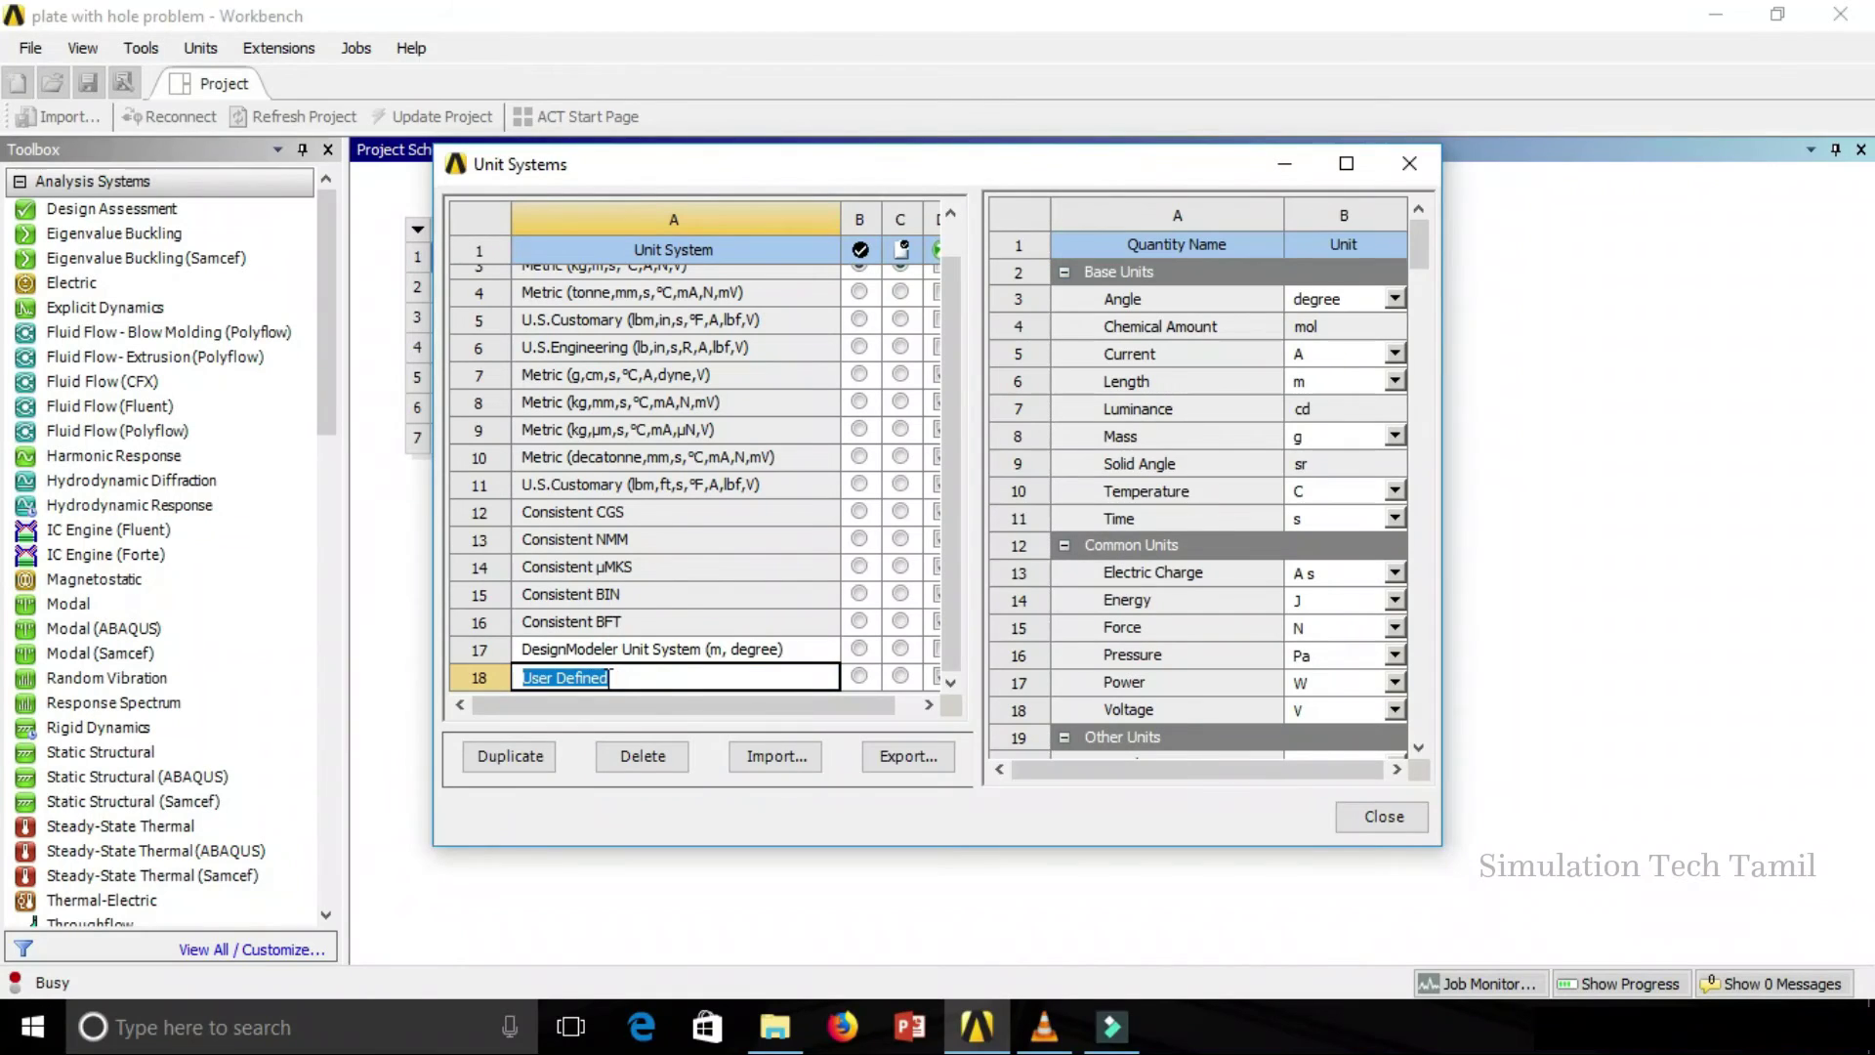
pyautogui.click(867, 676)
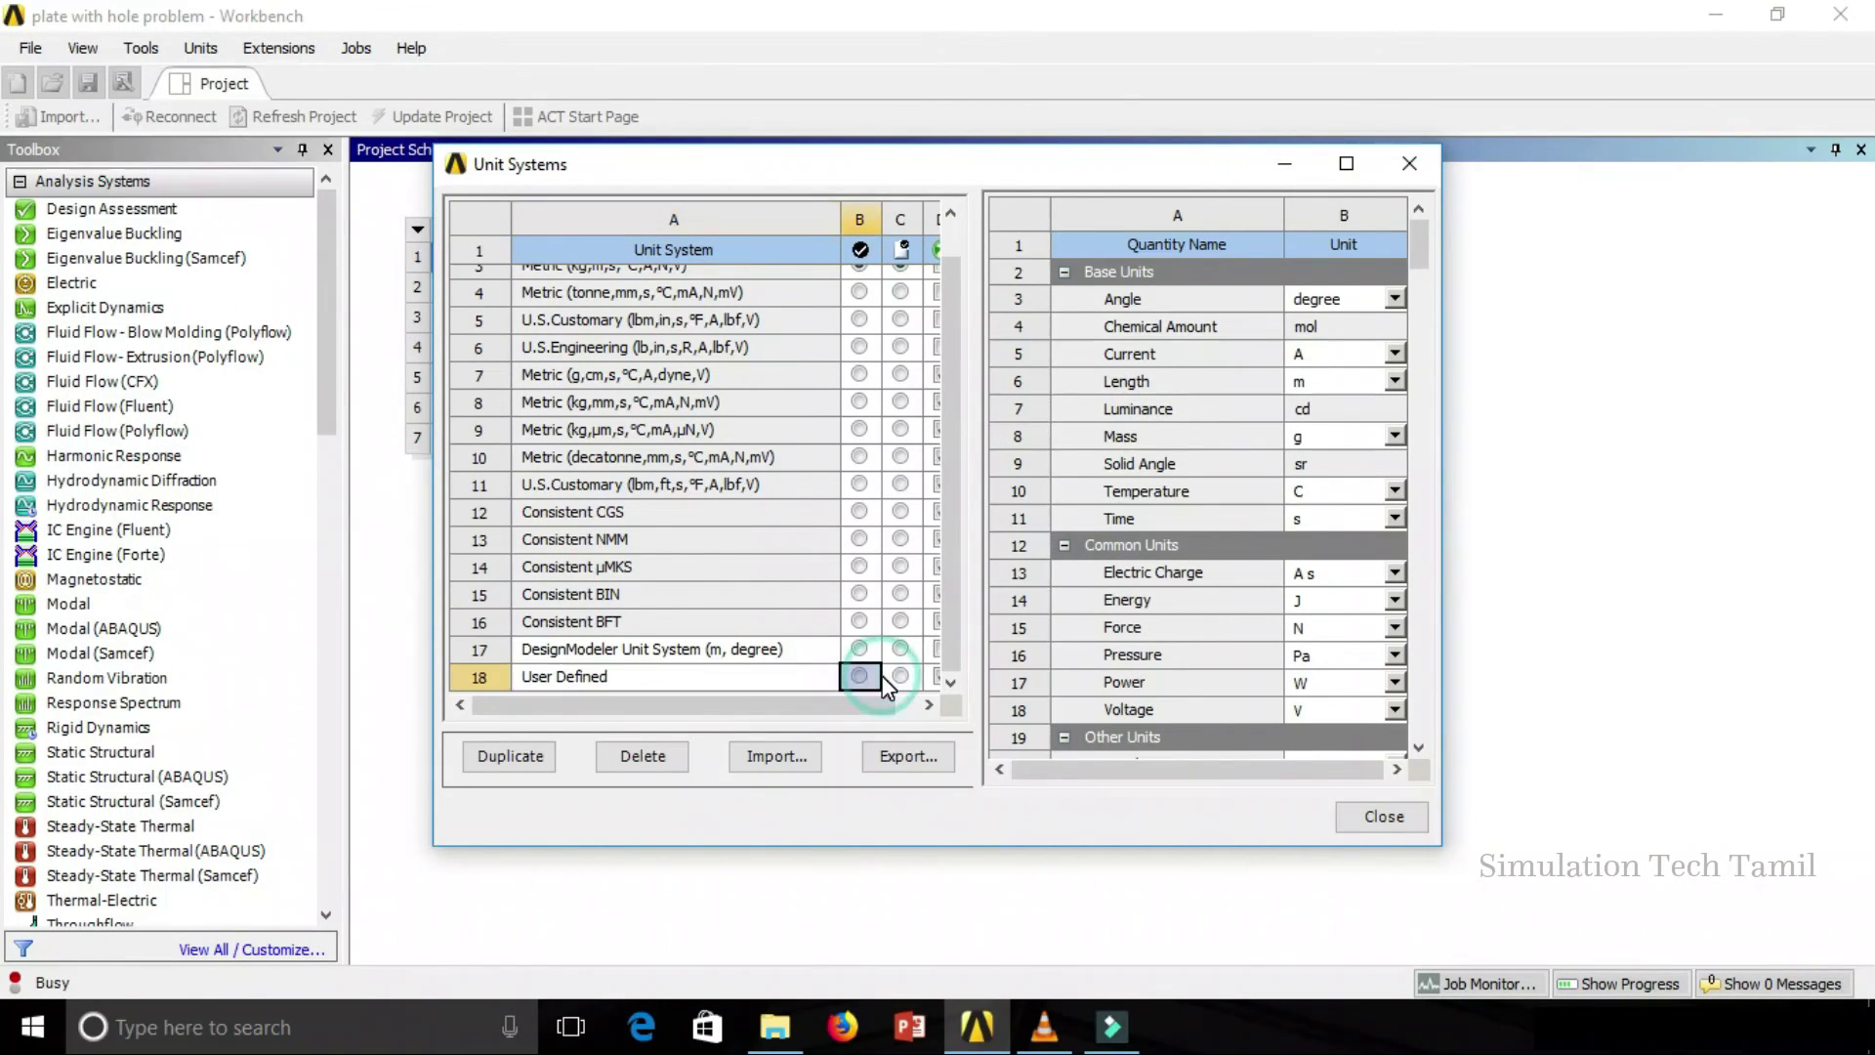
# Step: View the export and import dialogs for unit system XML files, closing each without saving or loading a file
pyautogui.click(908, 757)
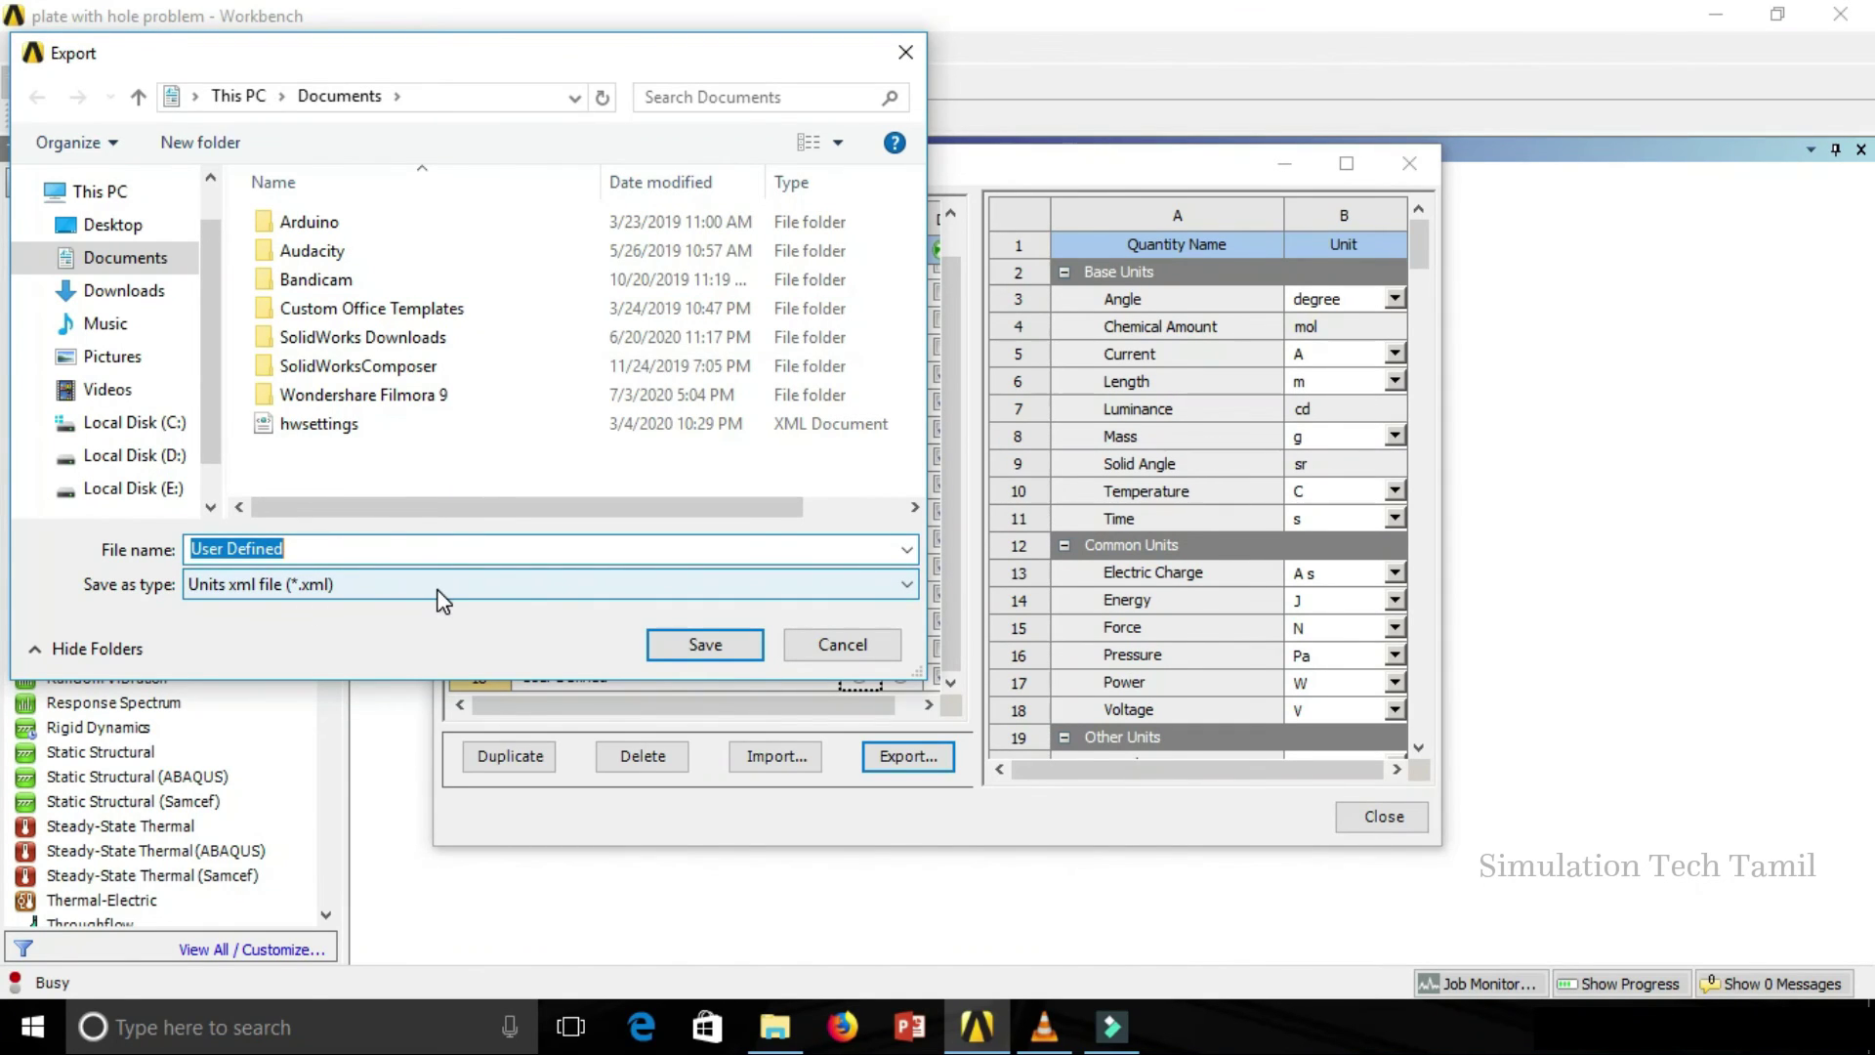
pyautogui.click(842, 644)
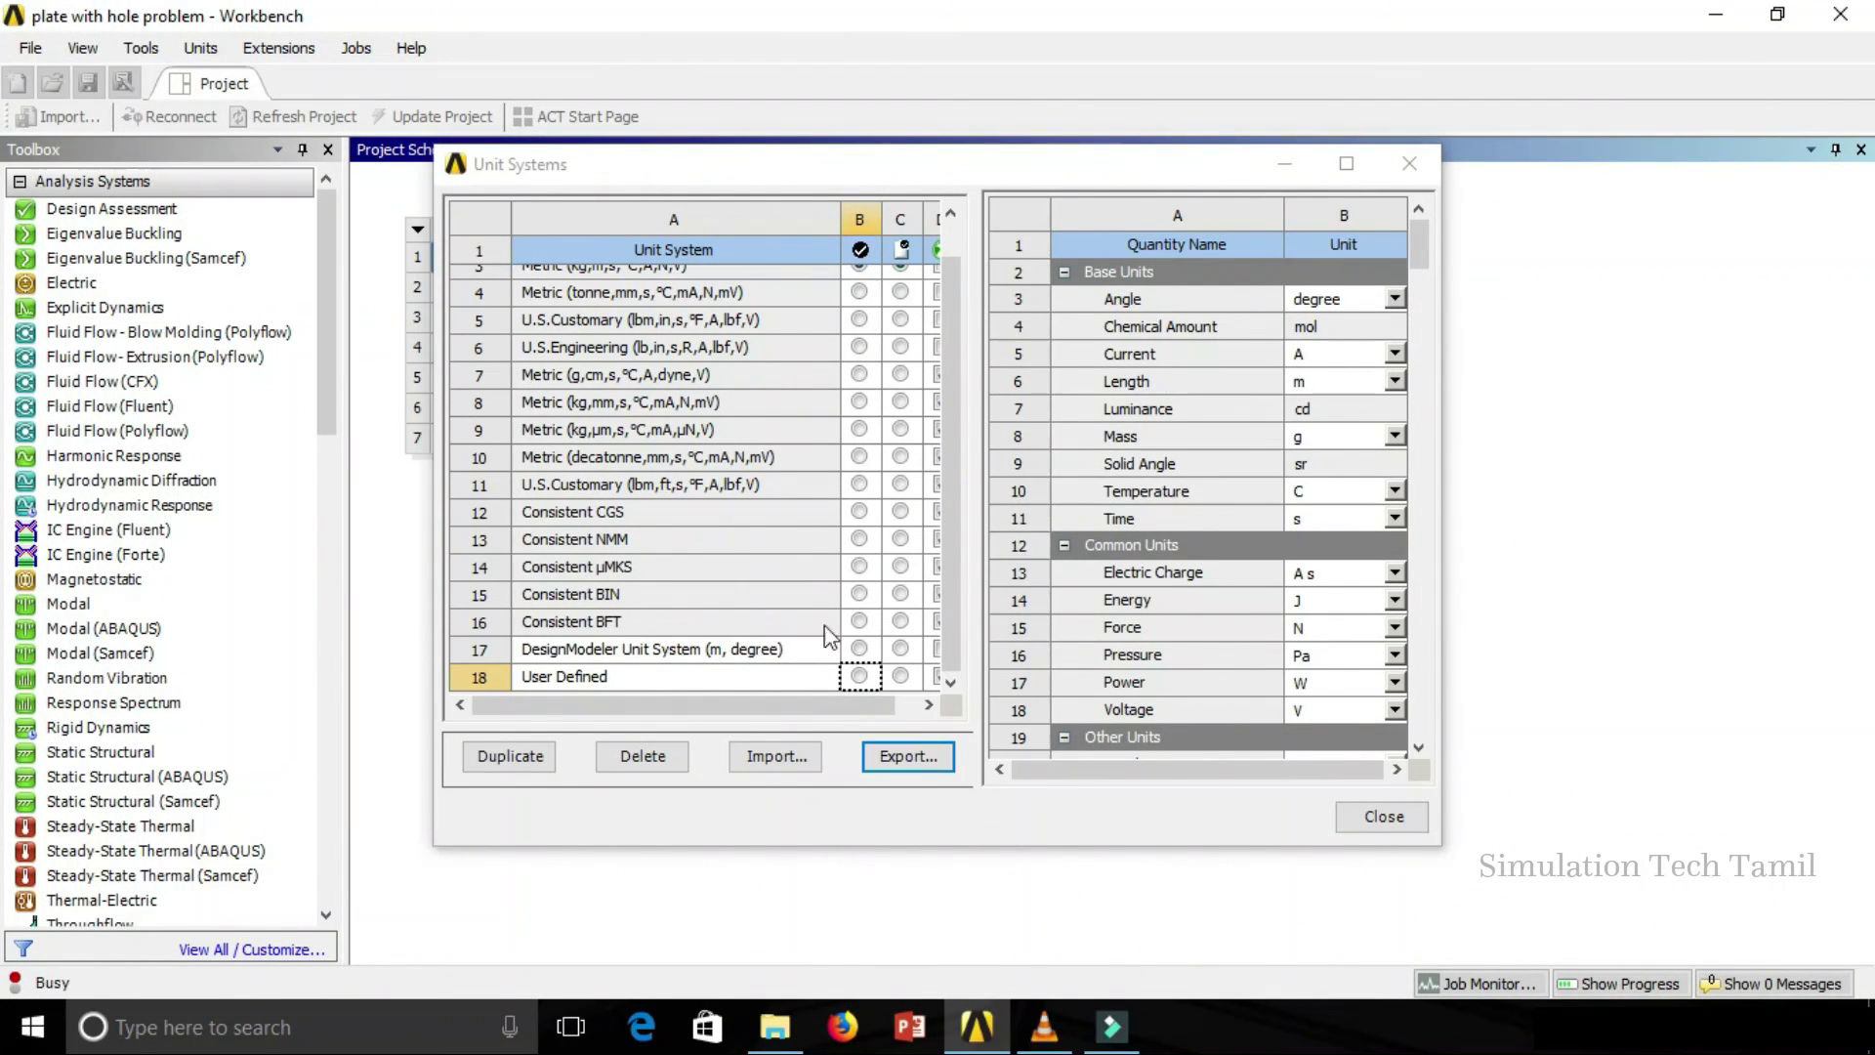
pyautogui.click(767, 762)
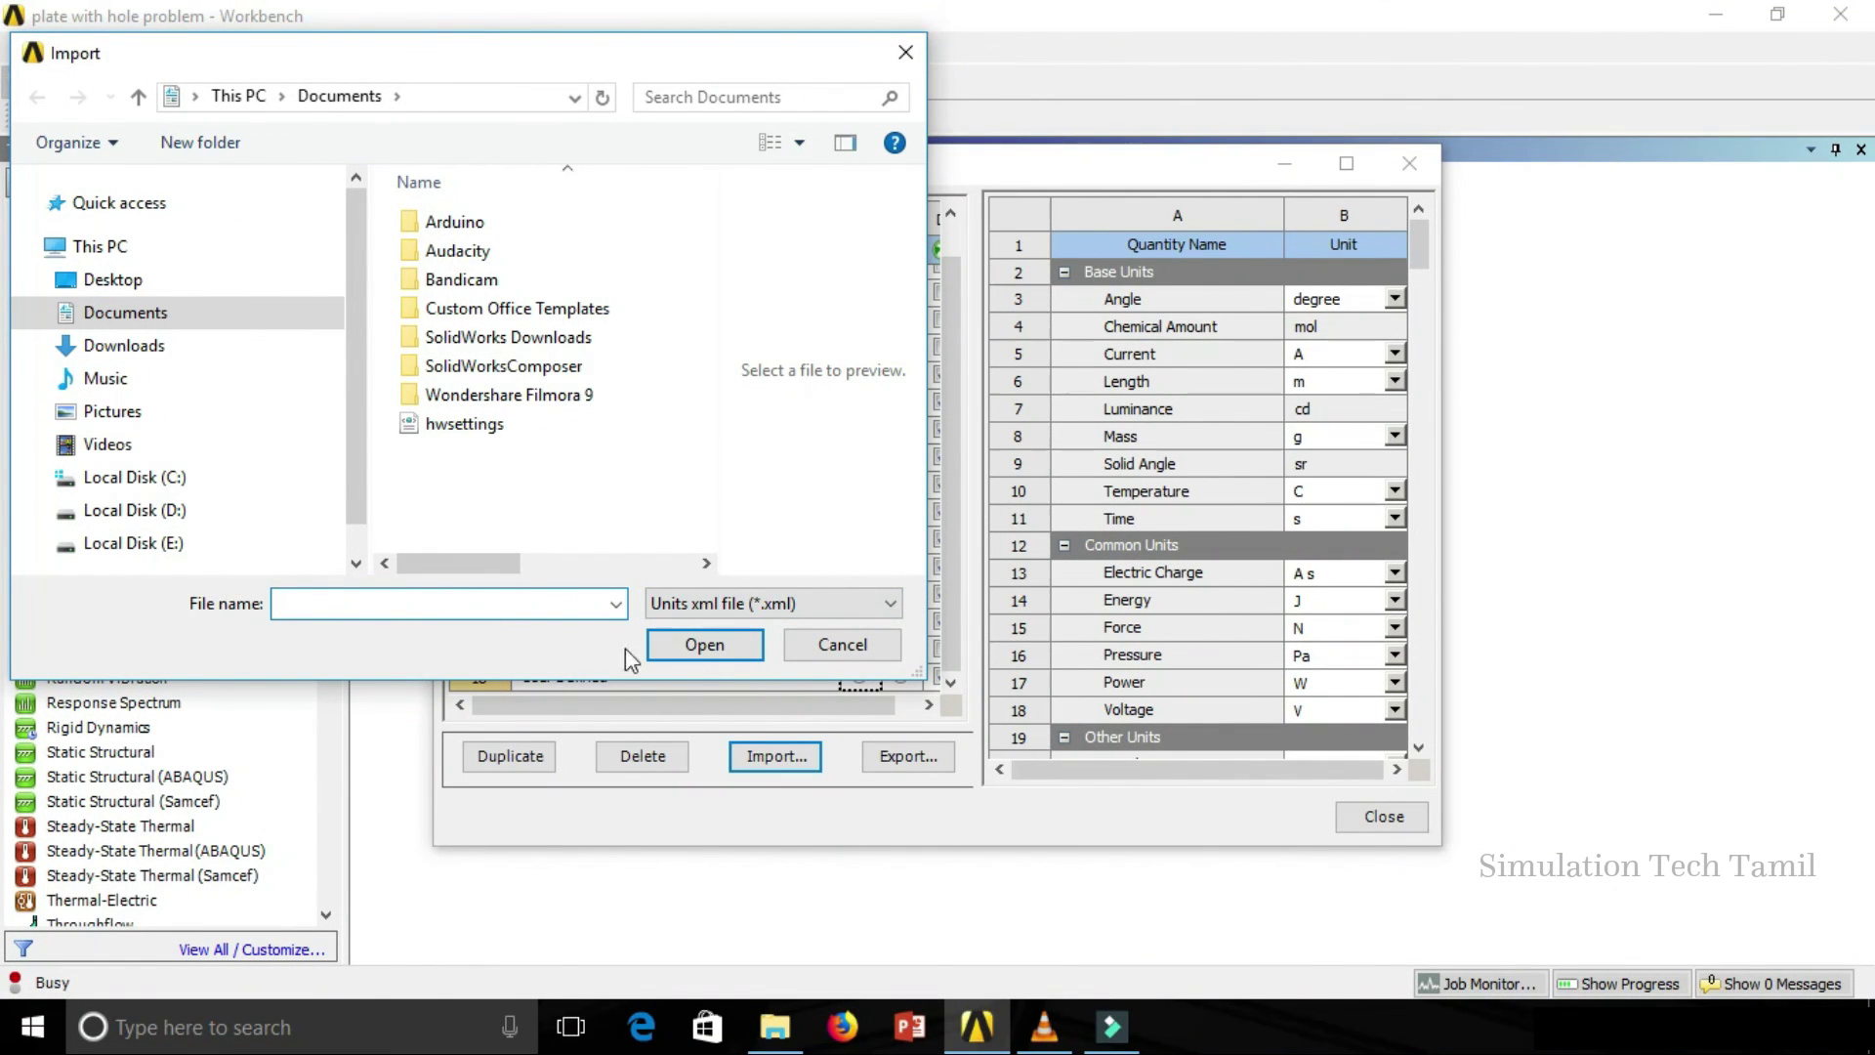
pyautogui.click(866, 651)
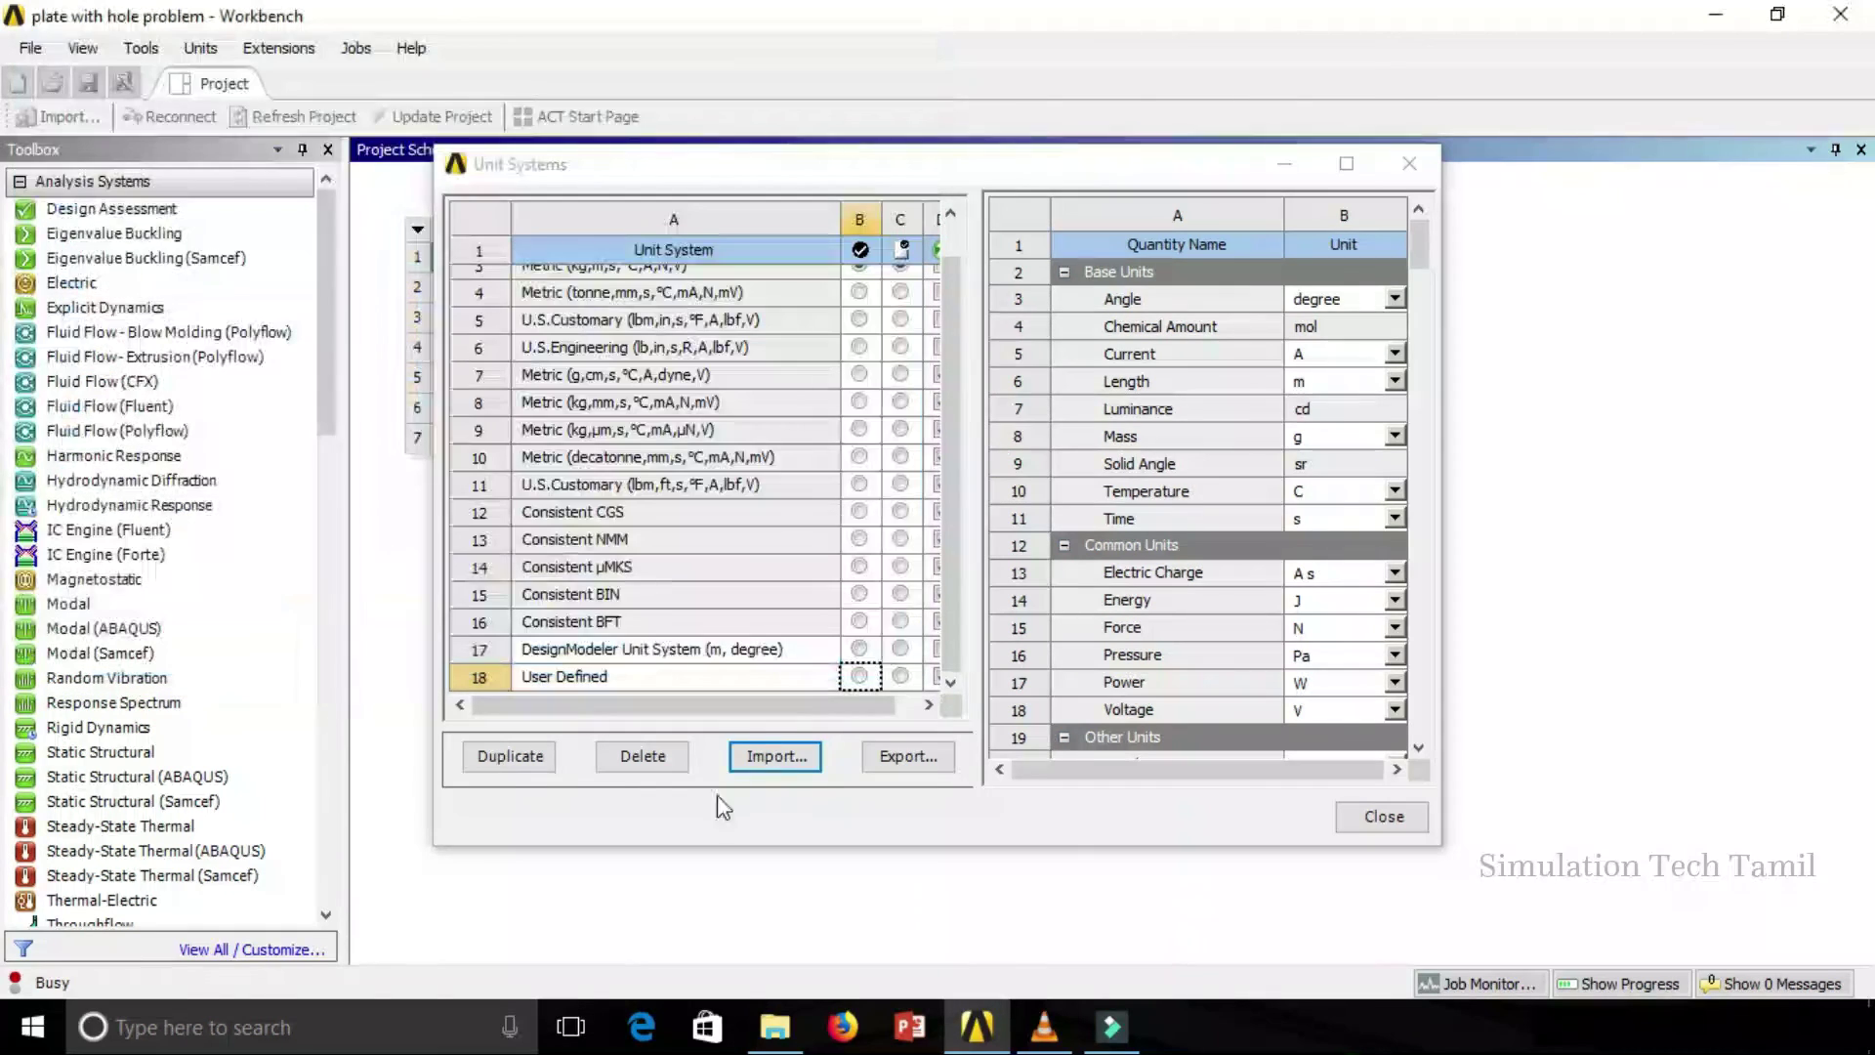